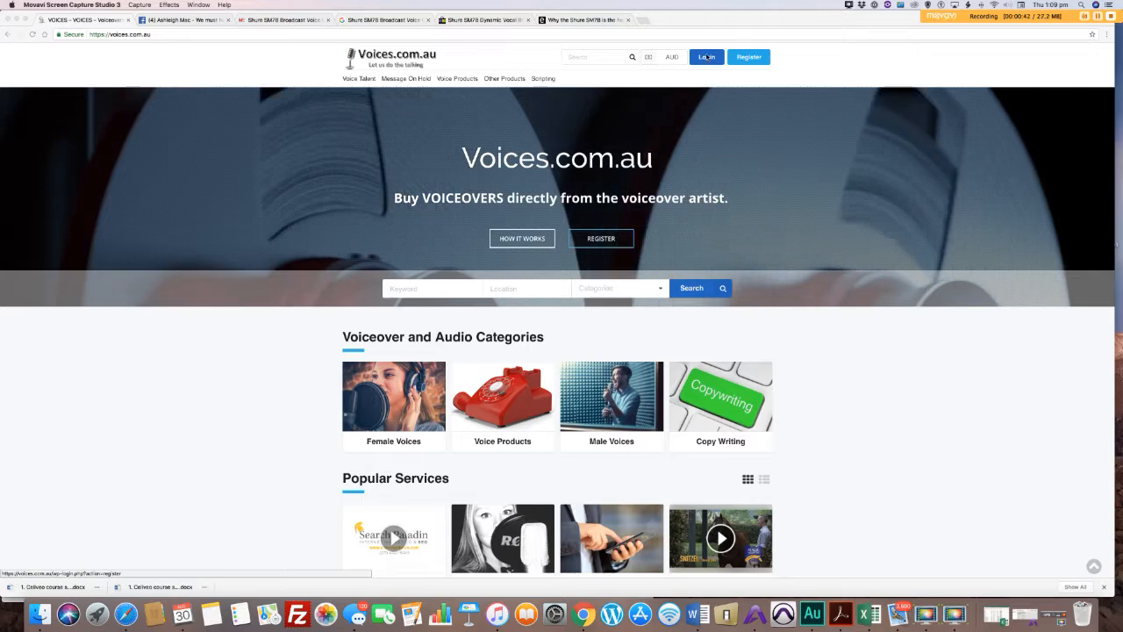
Step: Log in to the Voices.com.au account with the account username and password
click(689, 127)
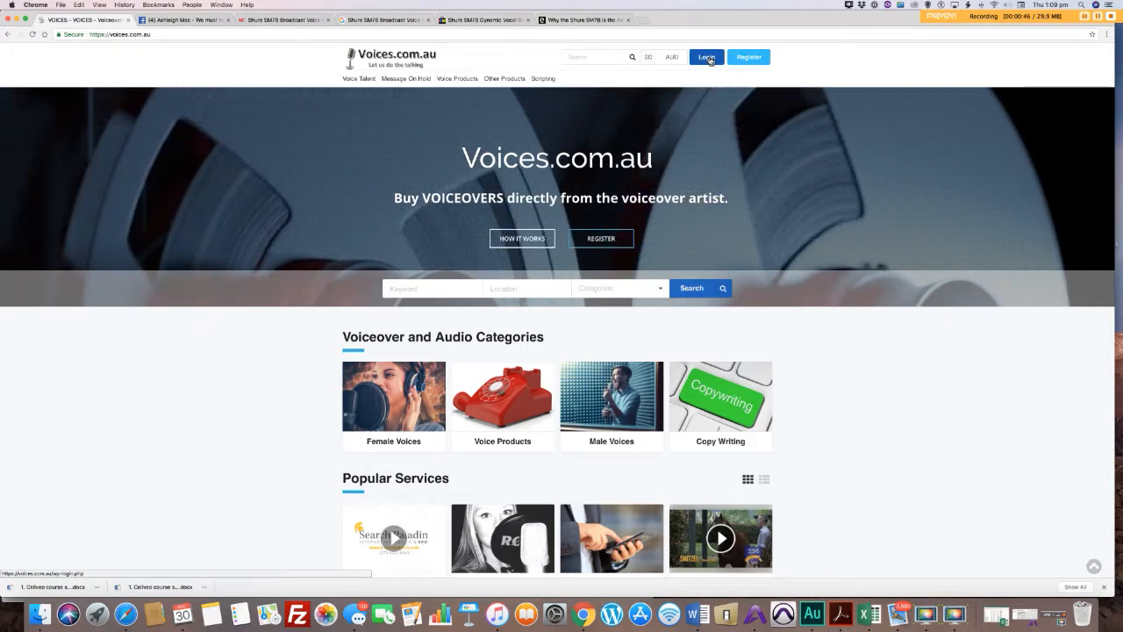
click(706, 58)
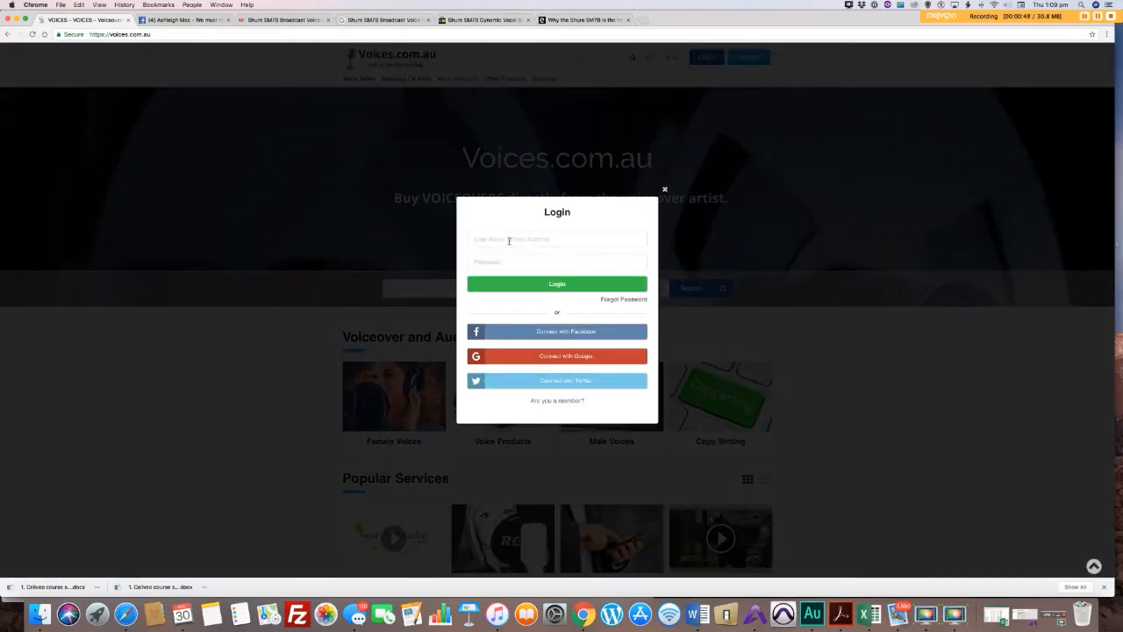
click(509, 238)
text(ashleighmac)
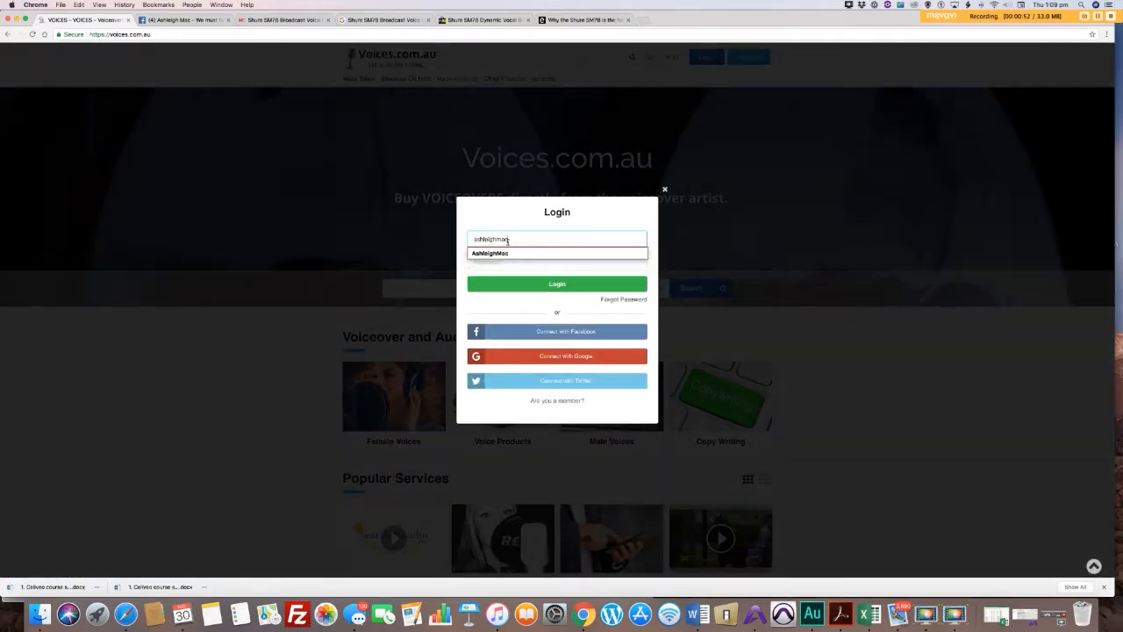
click(518, 252)
click(519, 260)
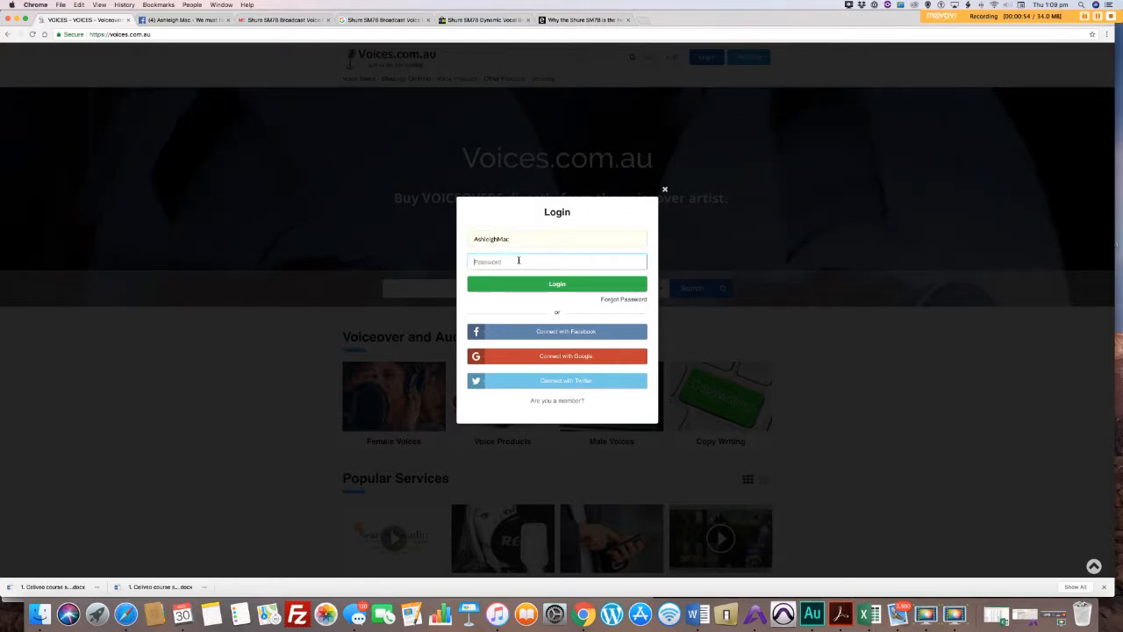
text(**********)
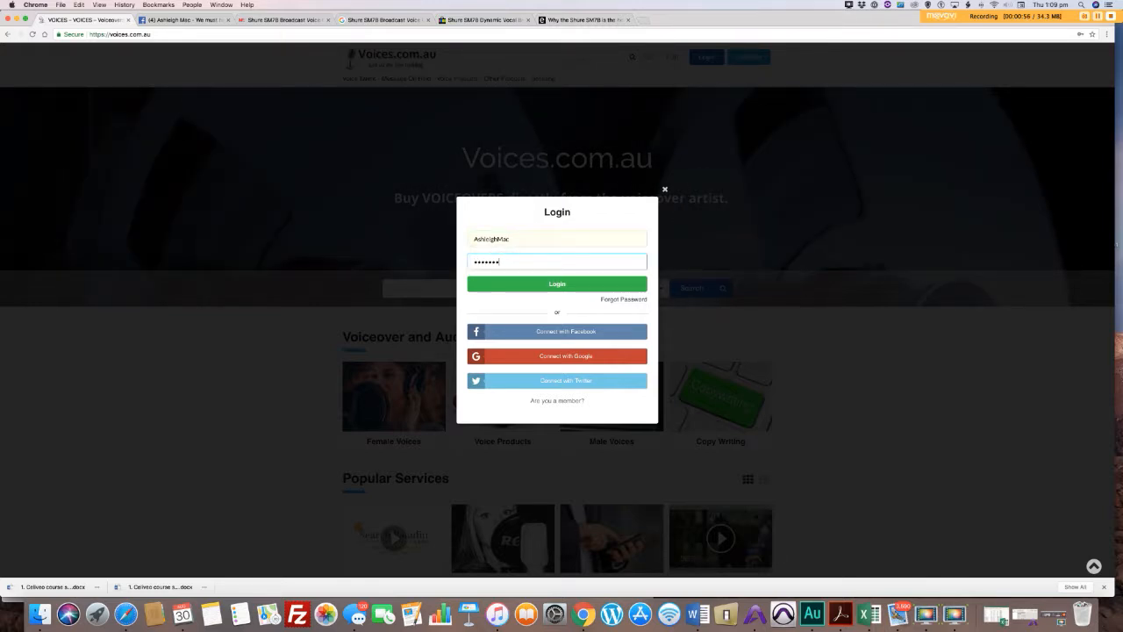
click(551, 284)
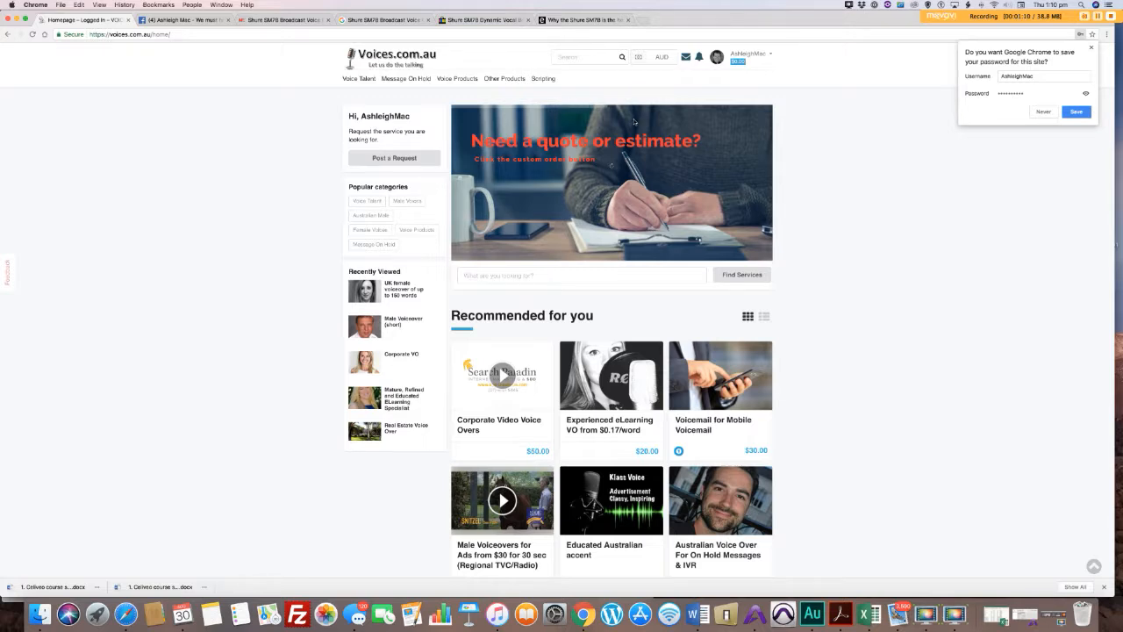
Step: Open the form for posting a new job from the account's job options
mouse_move(744, 58)
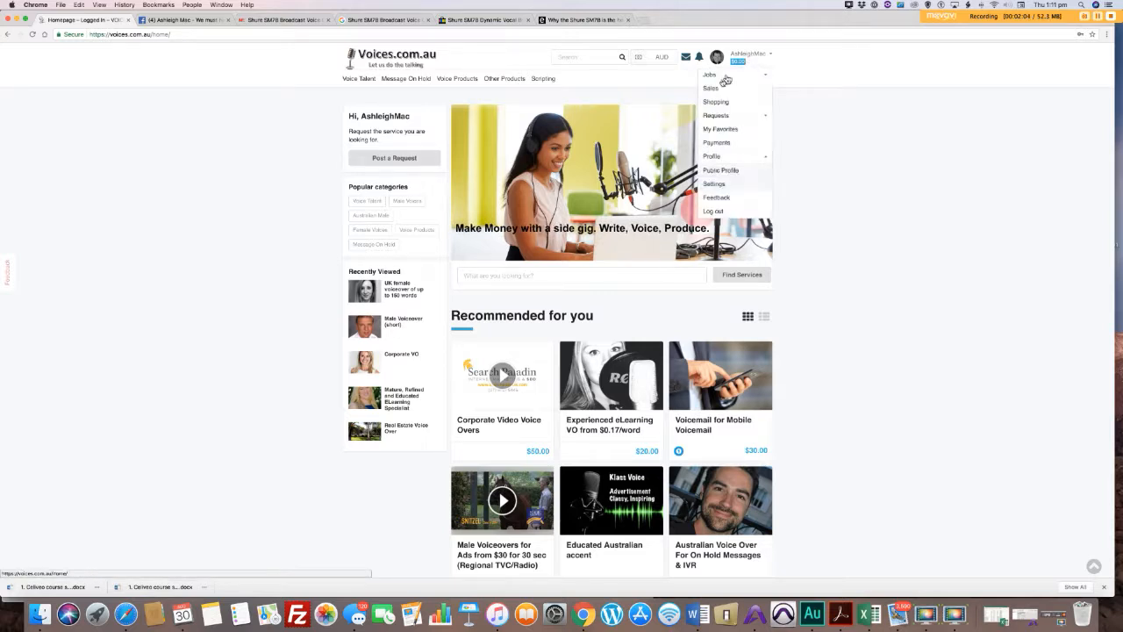
click(728, 78)
click(723, 91)
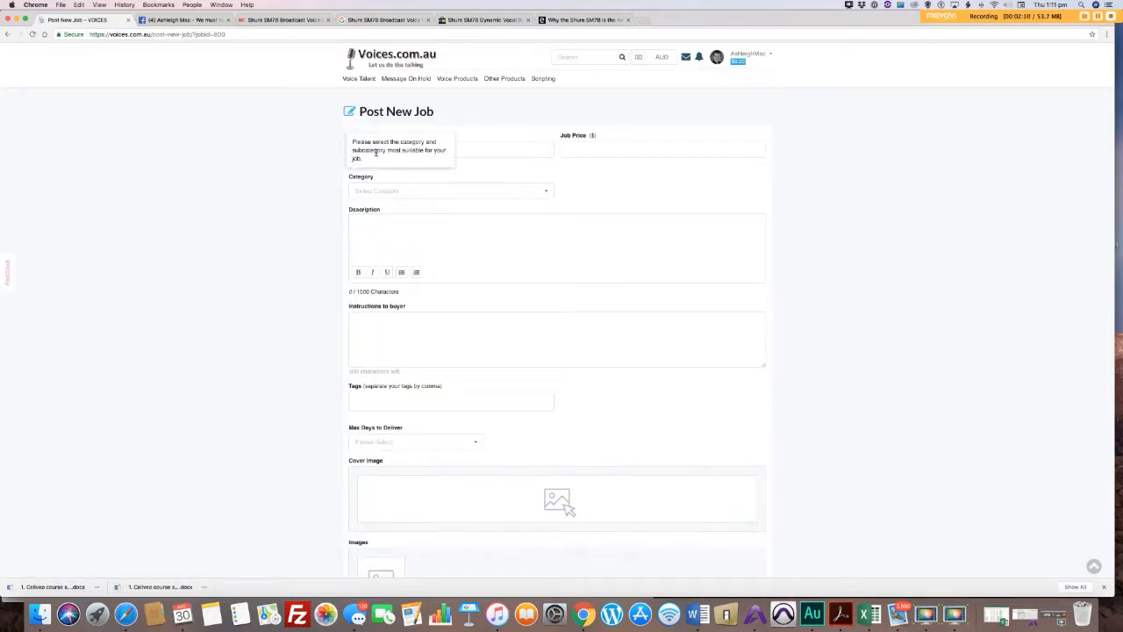
Step: Enter the job title "I will voice your project in Aussie Accent" and set the job price to 60
click(429, 147)
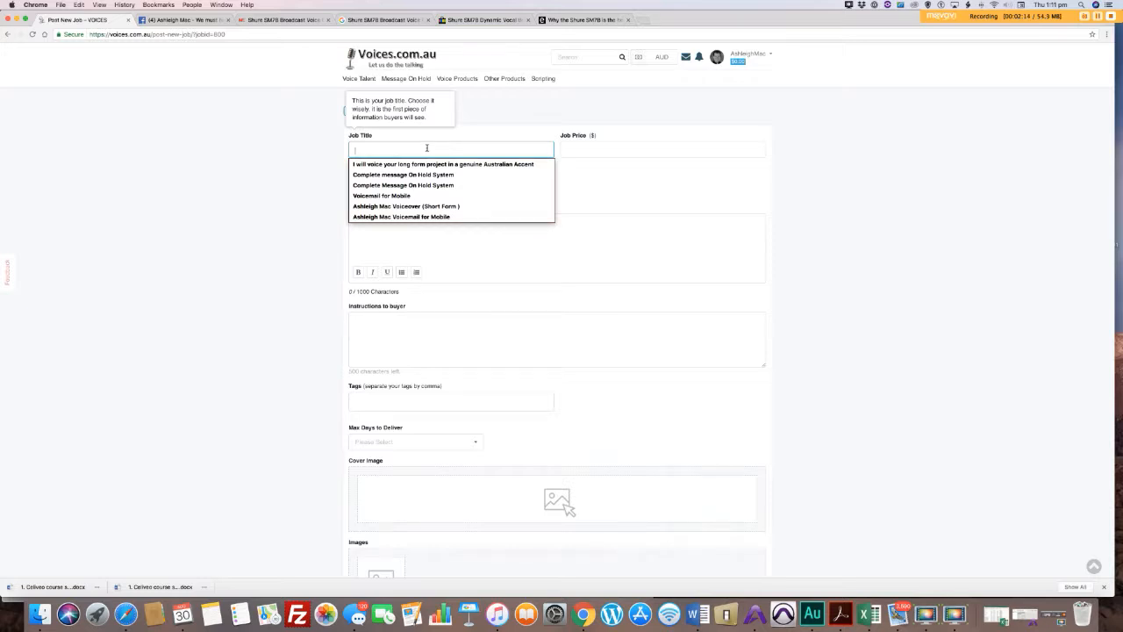
text(I w)
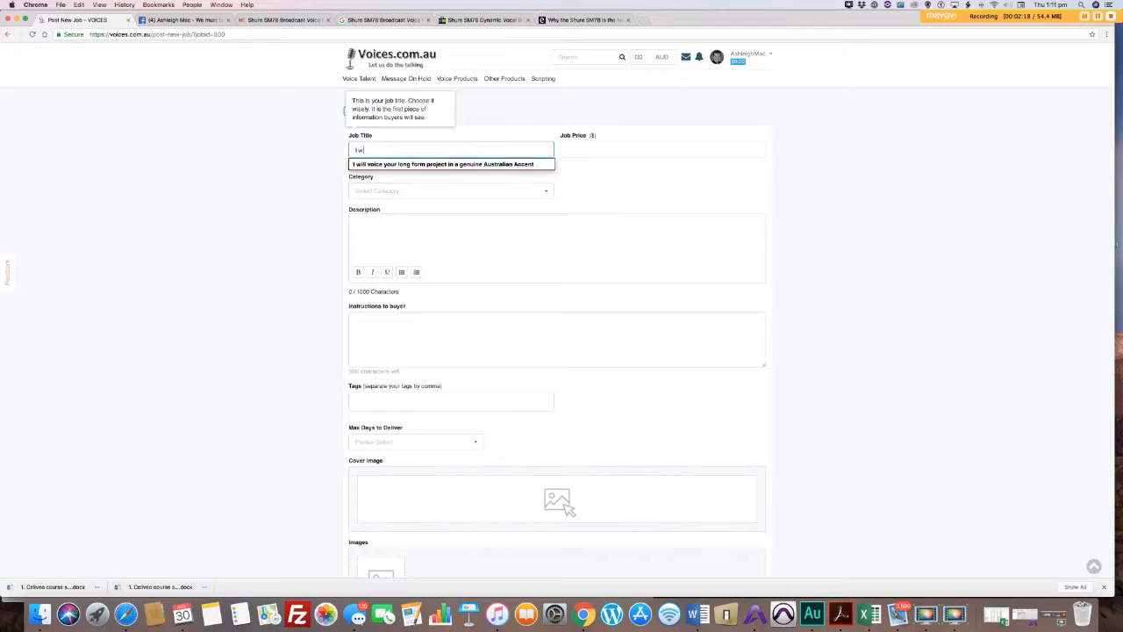
text(ill voice your project in Aussie Accent)
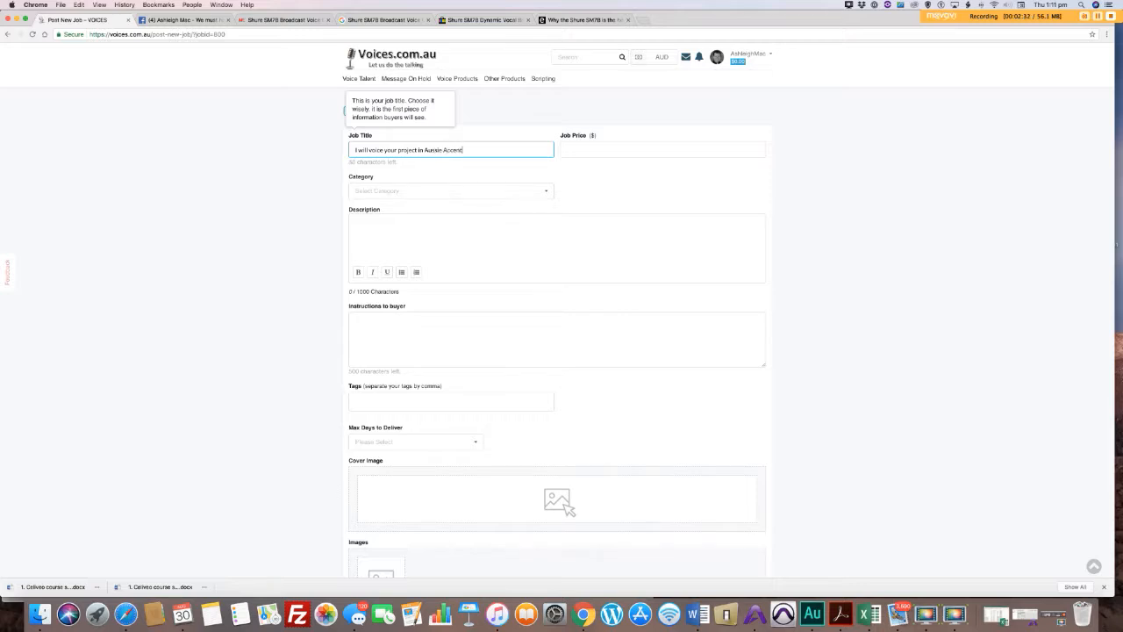
click(620, 146)
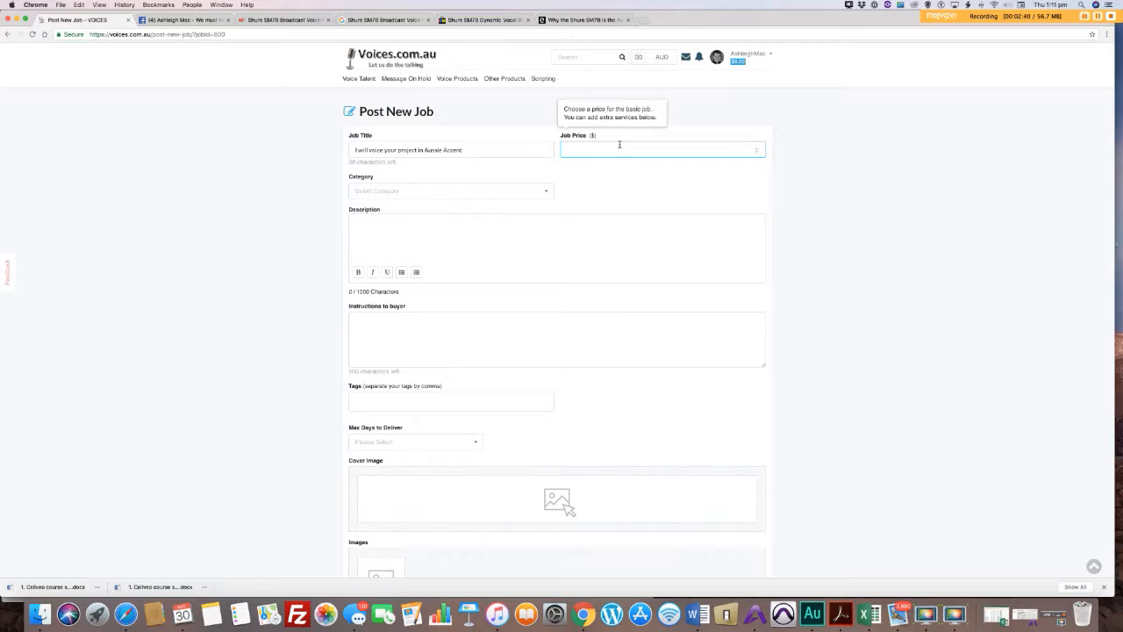
click(588, 180)
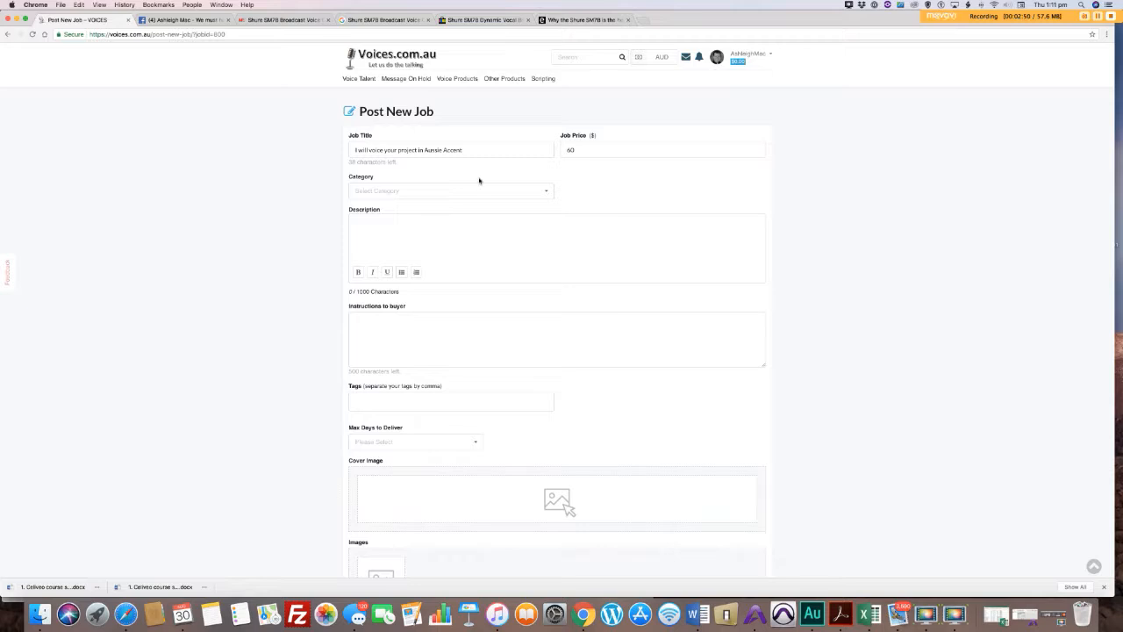
Step: Assign the job to the Voice Talent category with the Male Voices subcategory
click(406, 189)
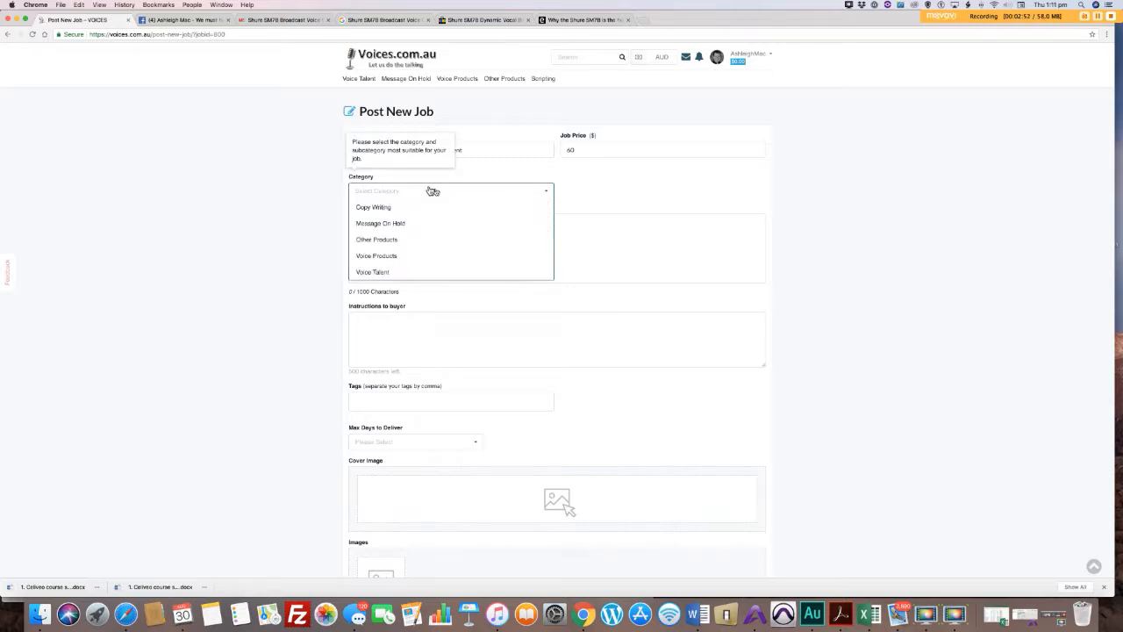
click(408, 272)
click(603, 192)
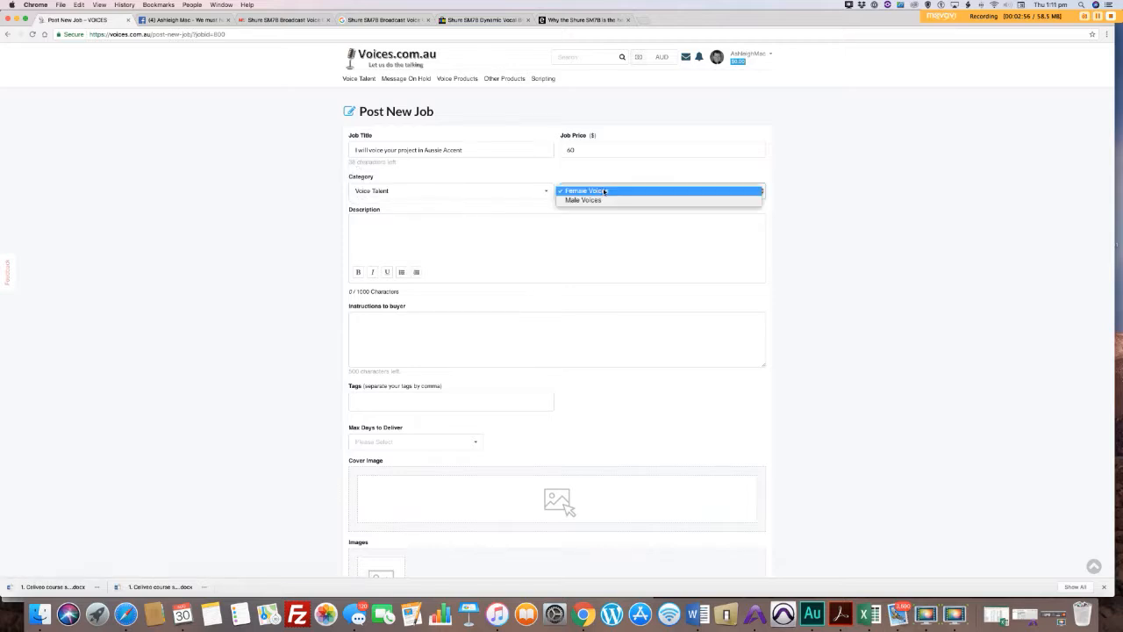
click(600, 200)
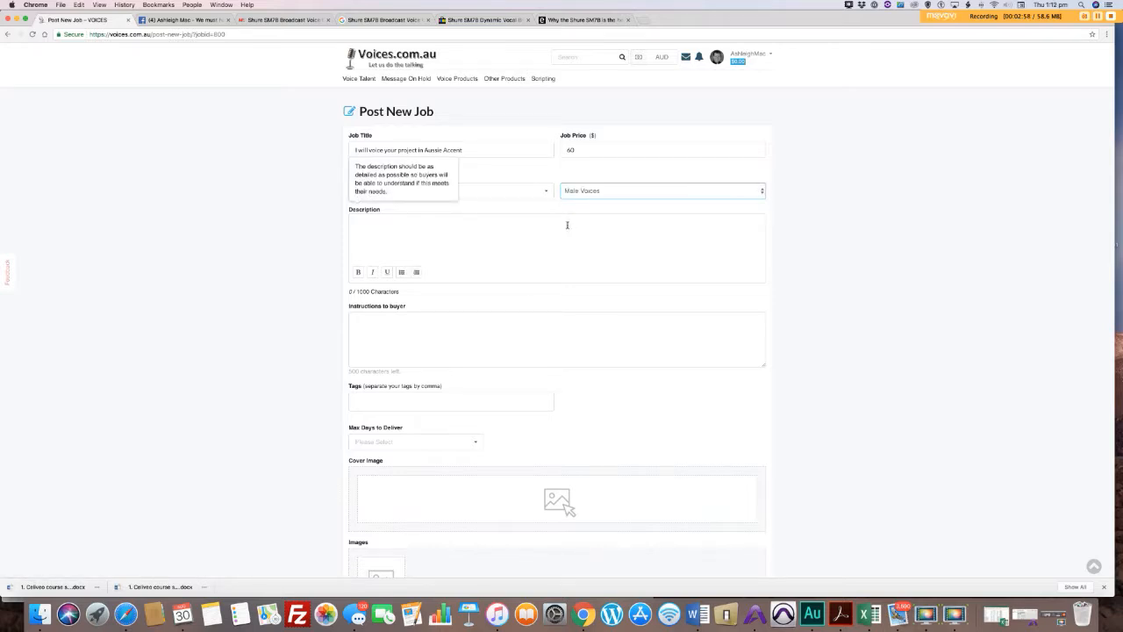
Step: Write a job description offering a 60 second project for $60 and directing buyers with longer projects to "Custom Offer" for pricing
click(517, 224)
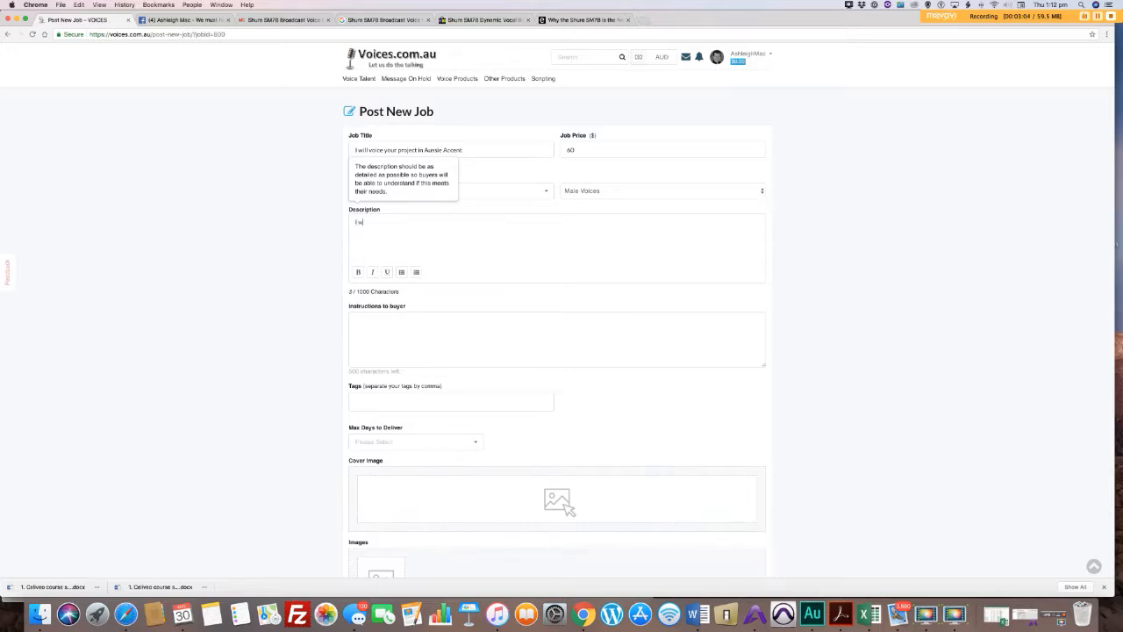
text(I will voice your 60 second project for $60 and if you have a longer one please click on "Cust)
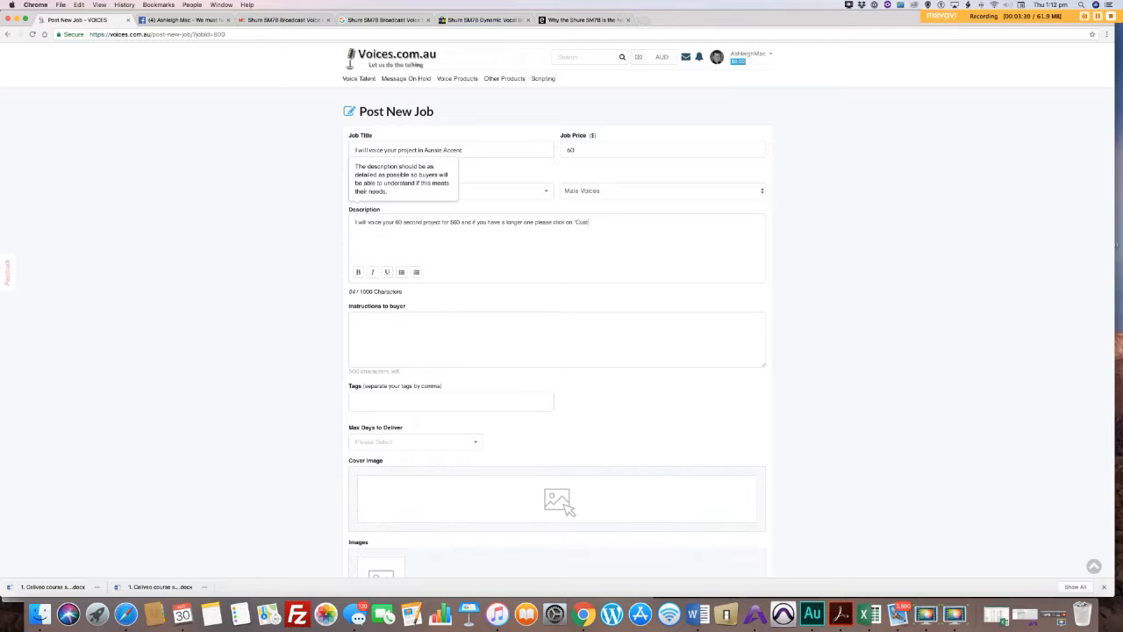
text(m'))
text( Offer)
text( and )
text(I will price your proj)
text(ect.)
Step: Enter "Make sure you send me final copy." as the instructions to the buyer
scroll(486, 246, down, 2)
click(413, 264)
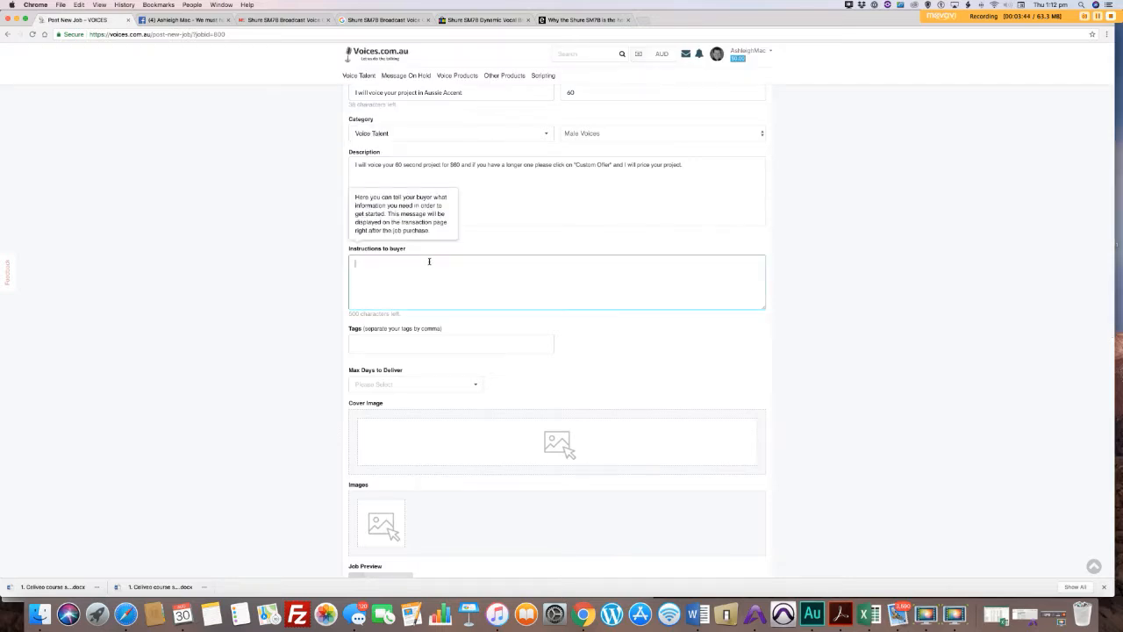
text(Make sure you send me final copy.)
Step: Add the tags Sexy, ballsy and deep, and set the maximum days to deliver to 2 days
click(392, 345)
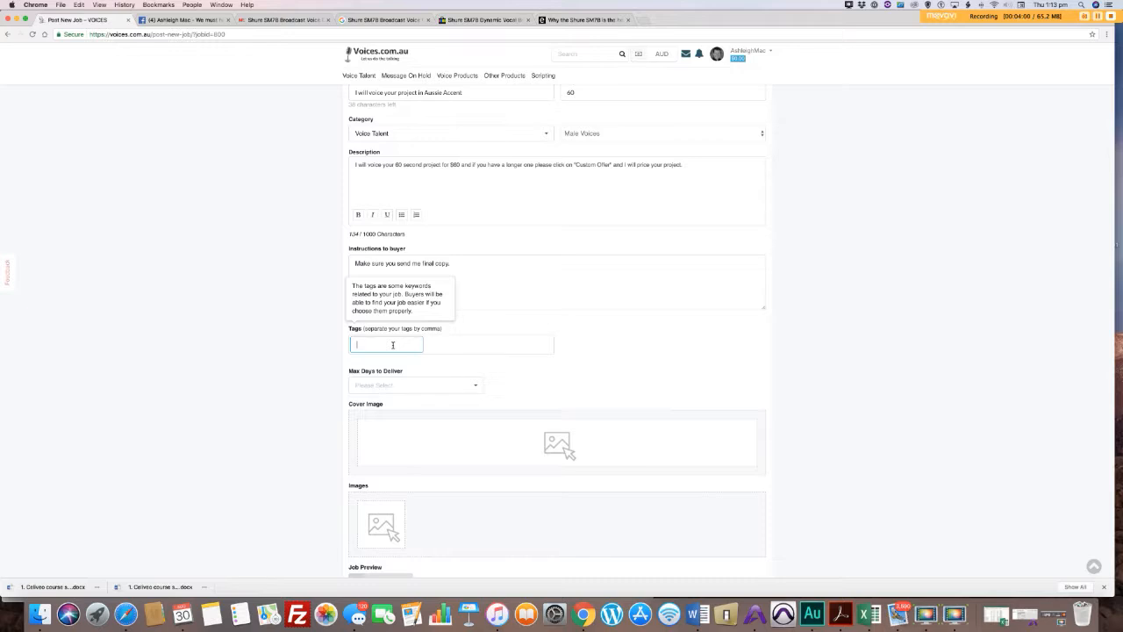
text(Sexy)
key(comma)
text(bal)
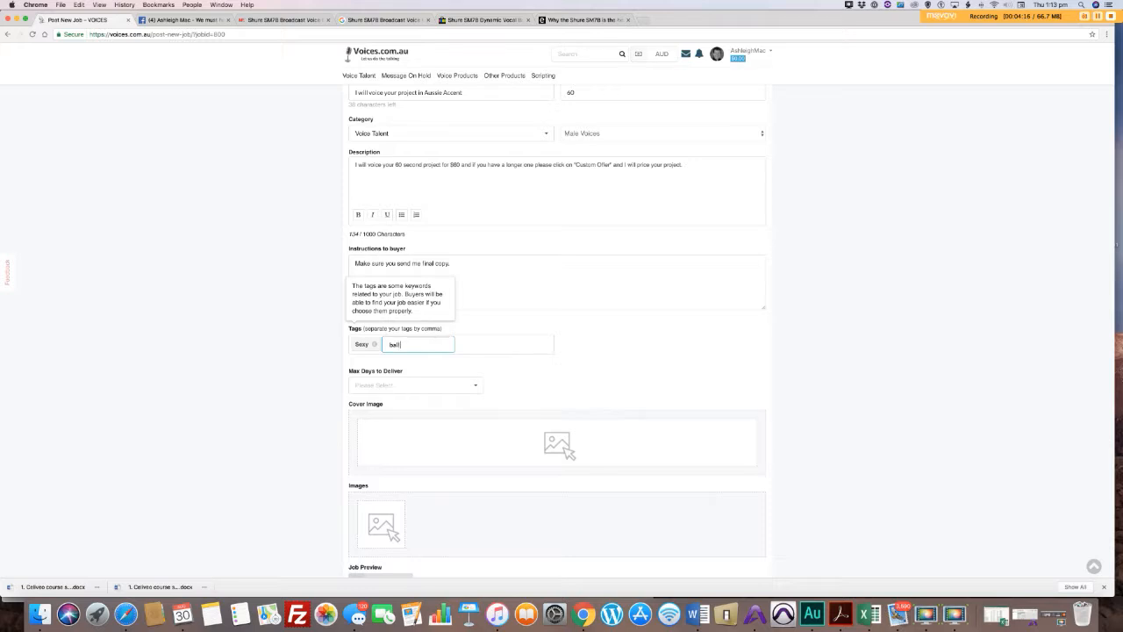
text(lsy,)
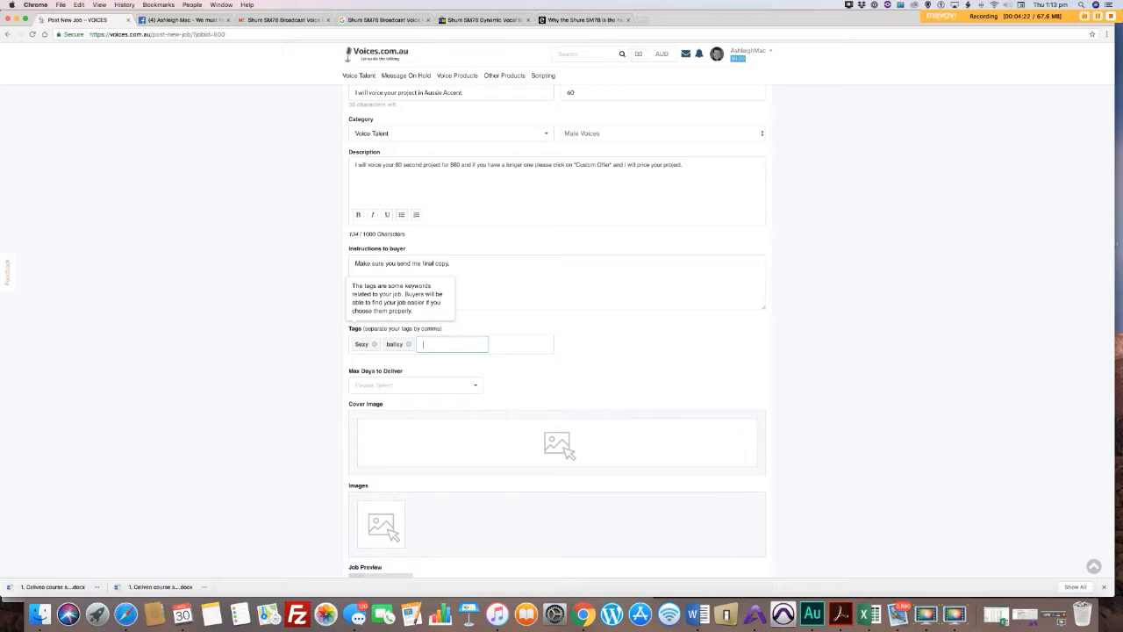
text(deep,)
click(476, 387)
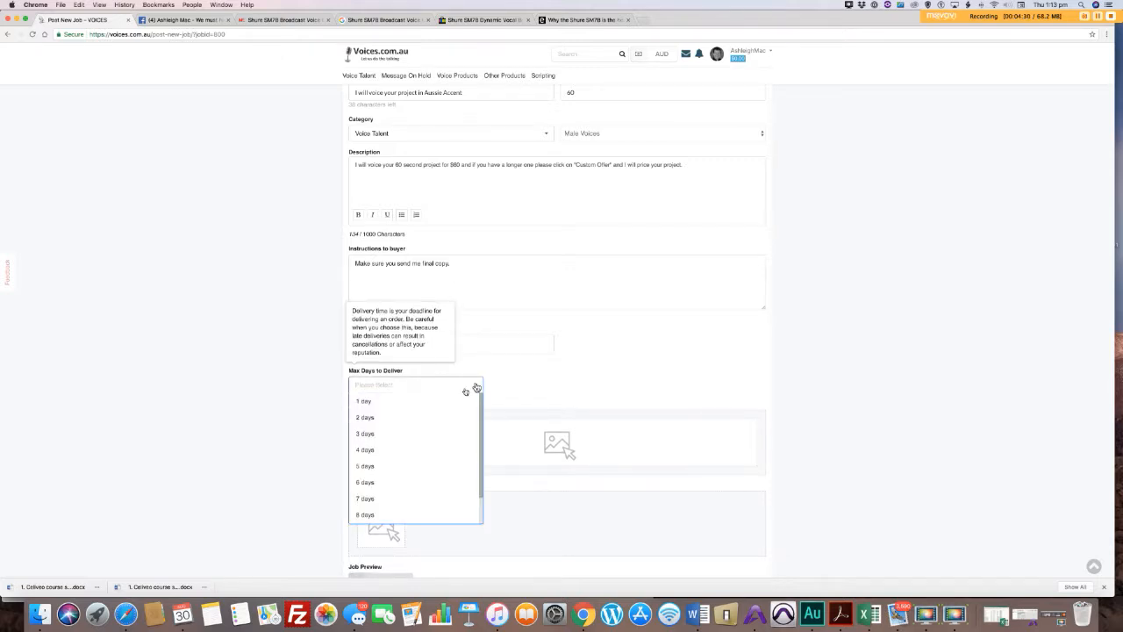
click(417, 418)
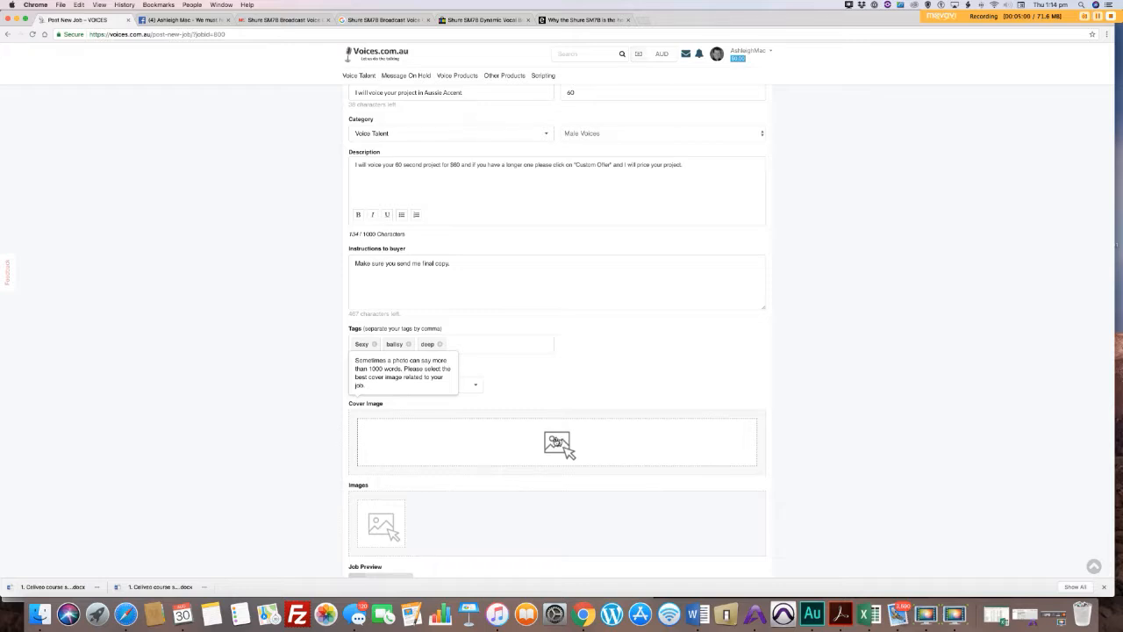
Step: Upload the bridge background JPEG from Dropbox's "AA-Voices web stuff" folder as the job's cover image
click(558, 442)
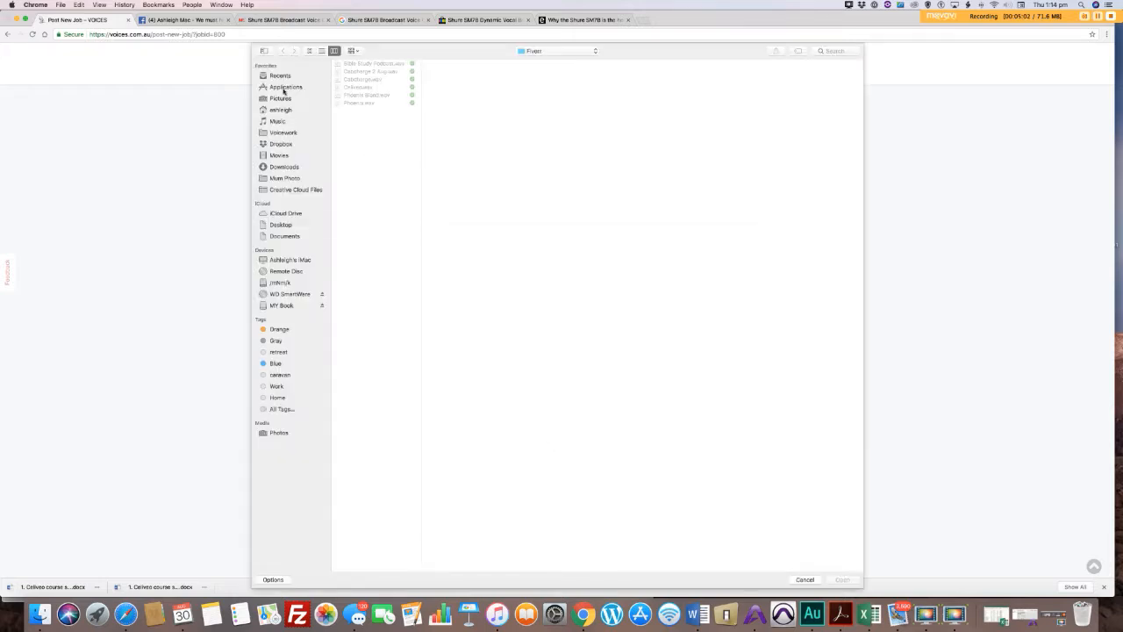
click(284, 87)
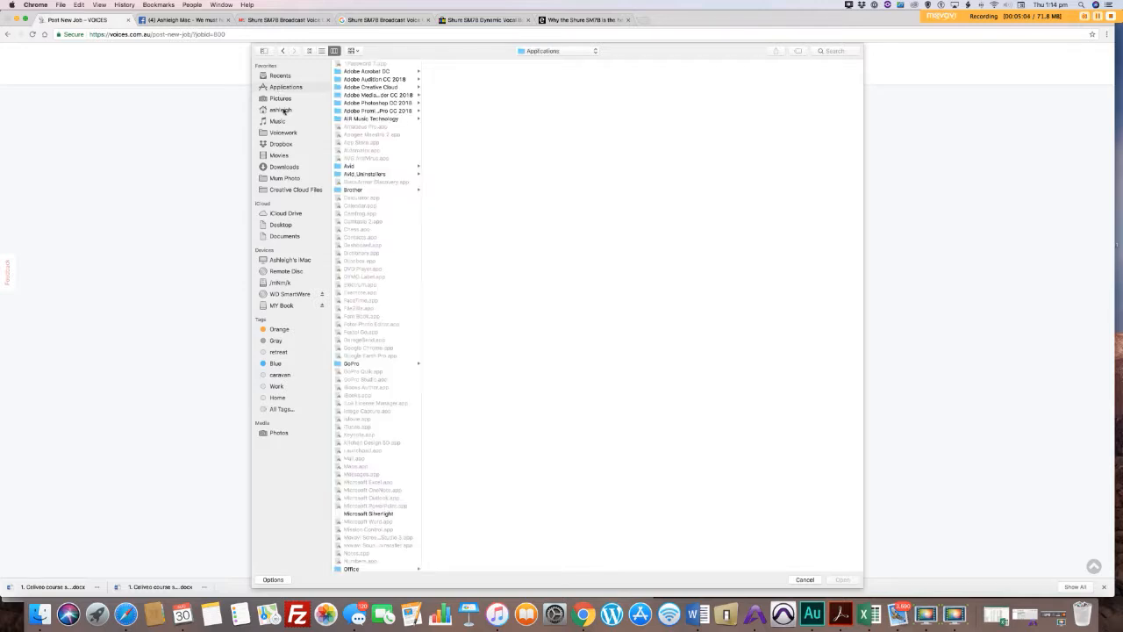
click(282, 99)
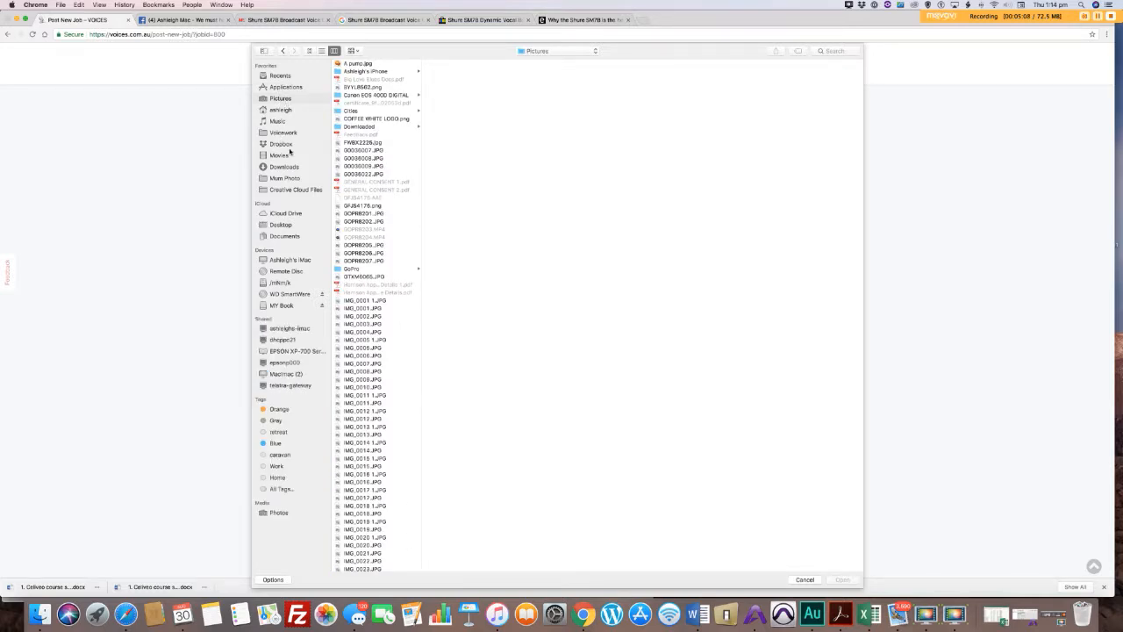
click(283, 143)
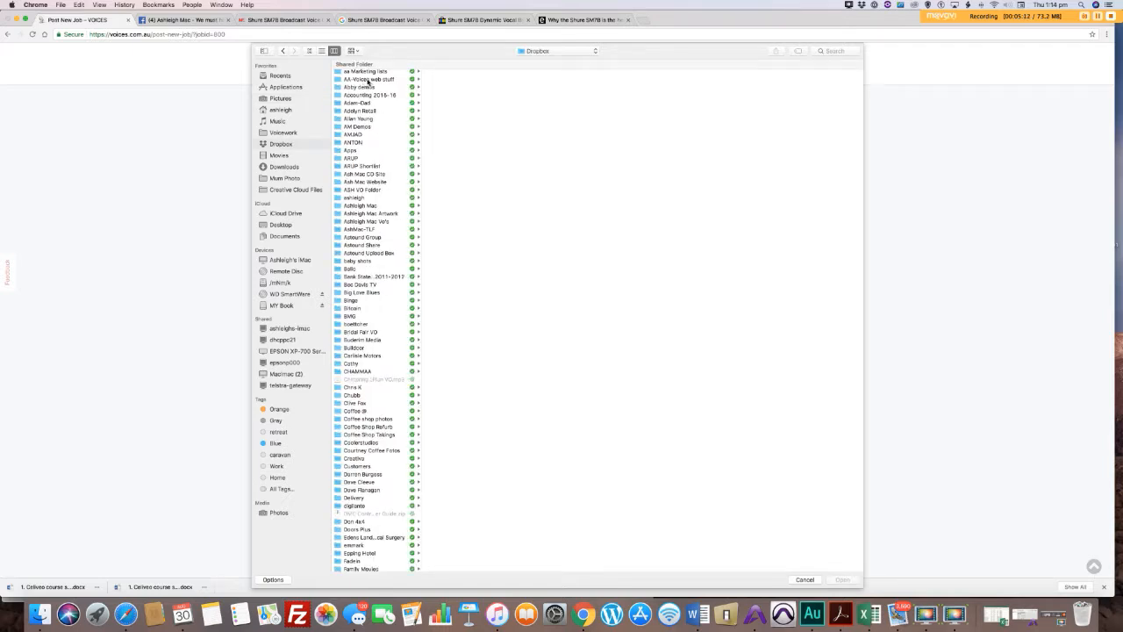
click(402, 80)
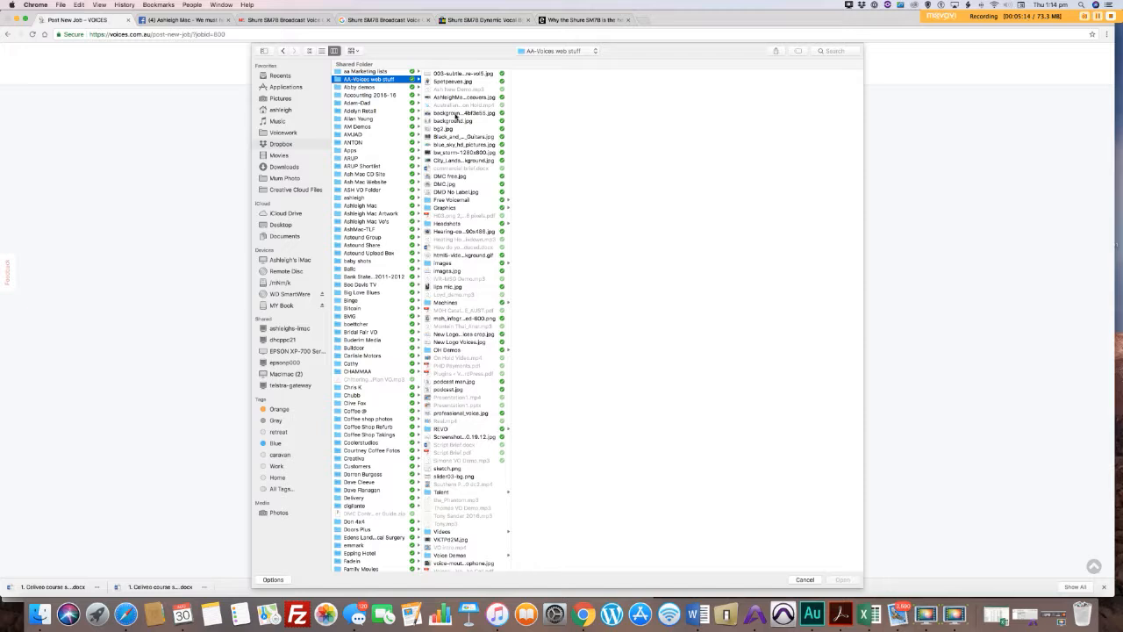
click(456, 114)
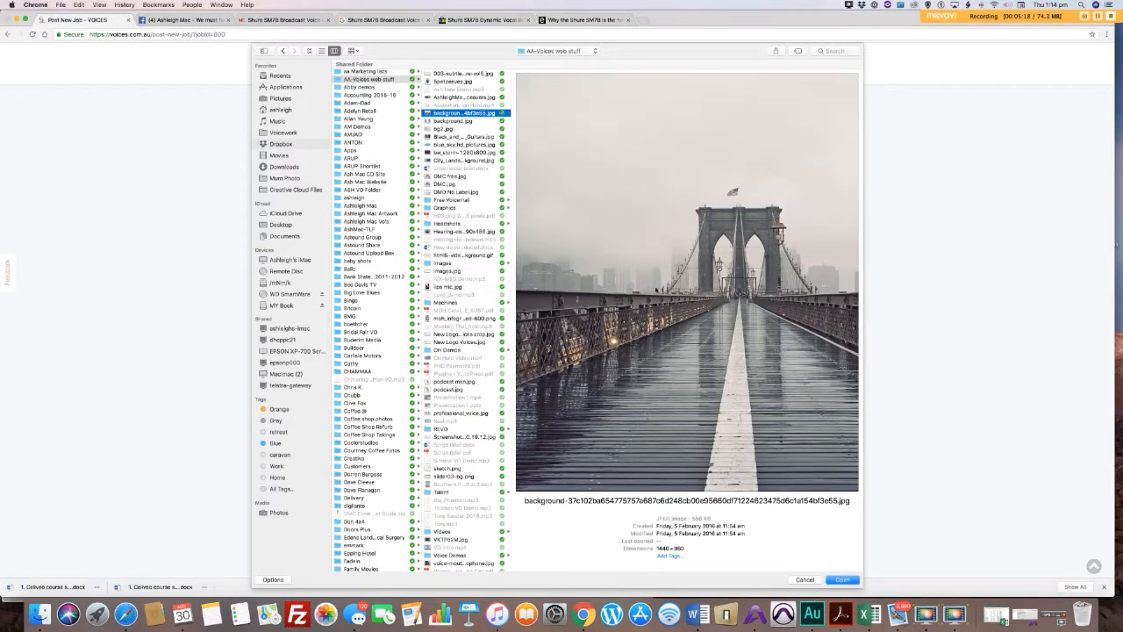
click(844, 580)
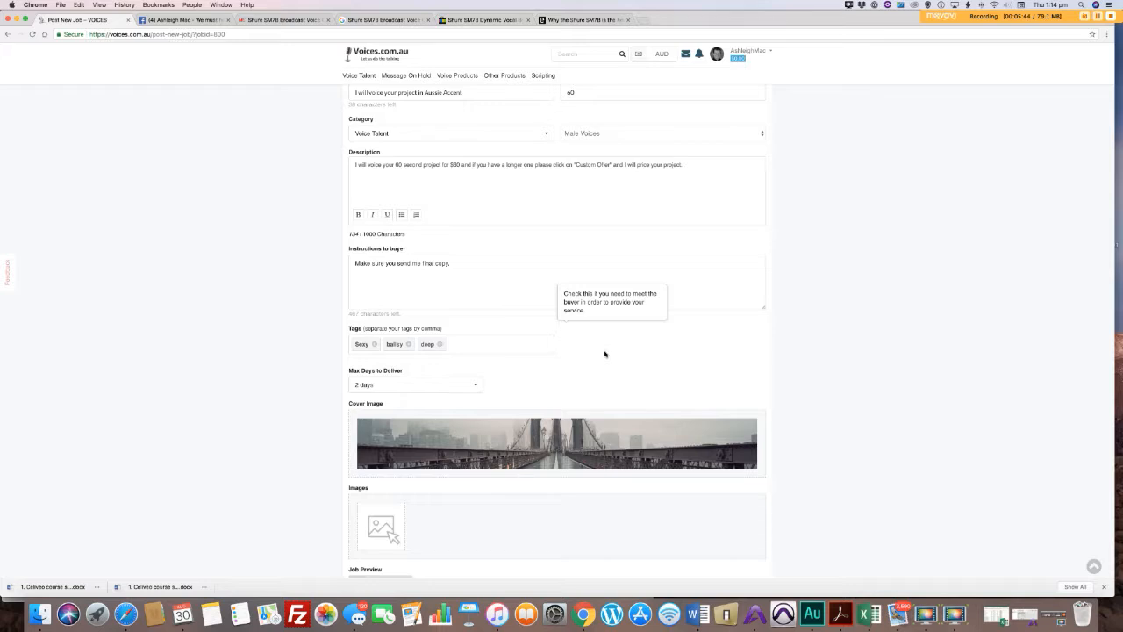
click(392, 516)
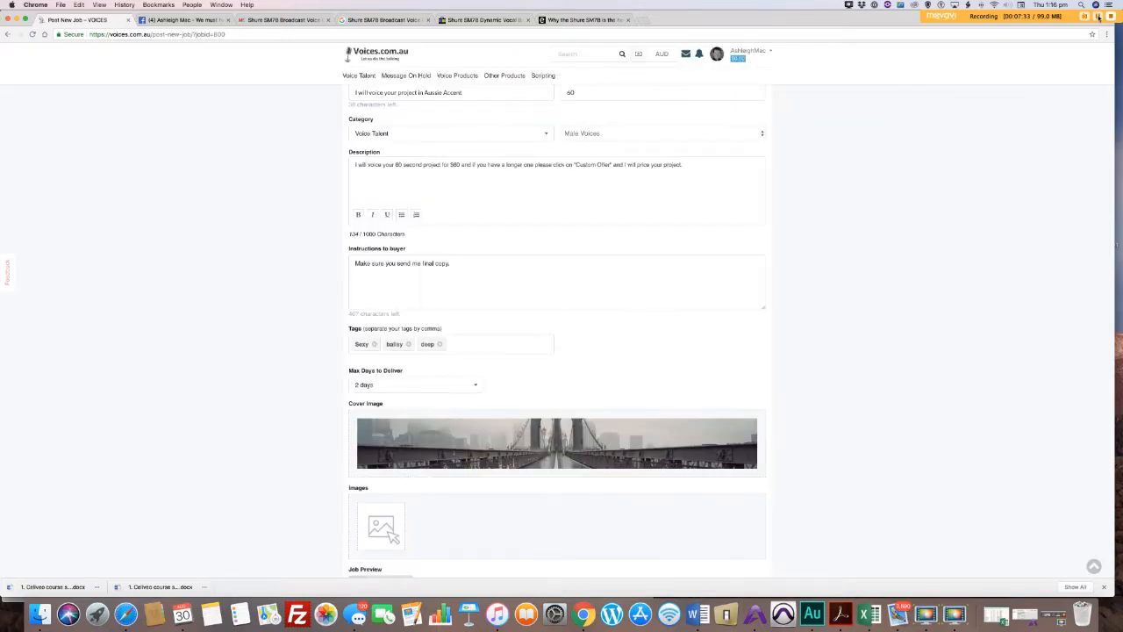
click(1098, 17)
click(1098, 16)
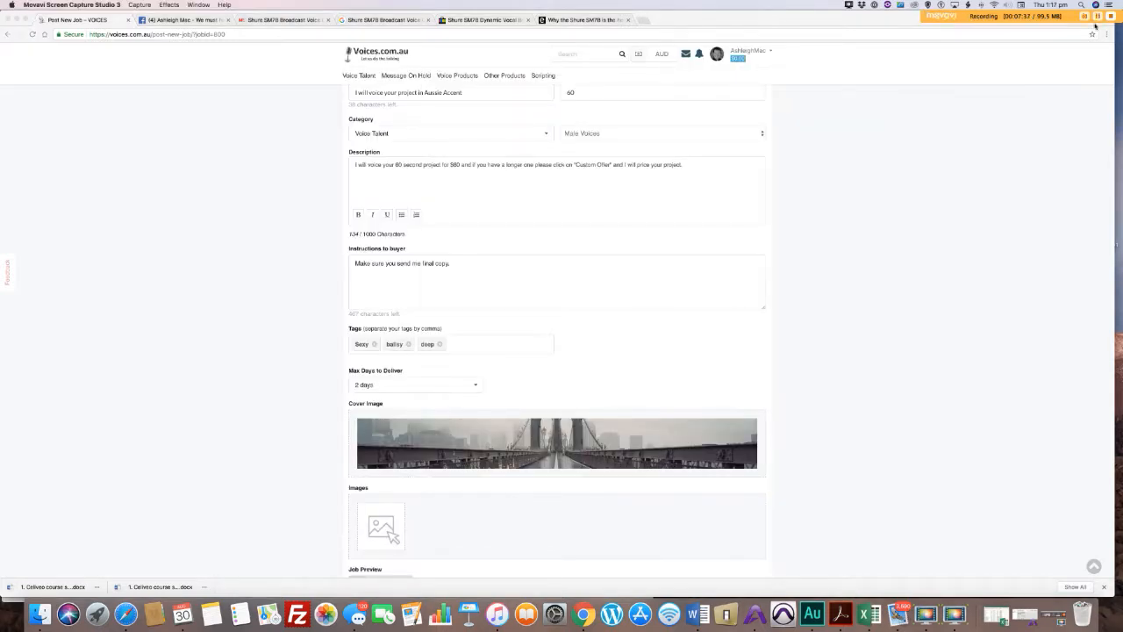
Step: Add superman.jpg from the Headshots folder inside Dropbox's "AA-Voices web stuff" folder as a job image
click(389, 530)
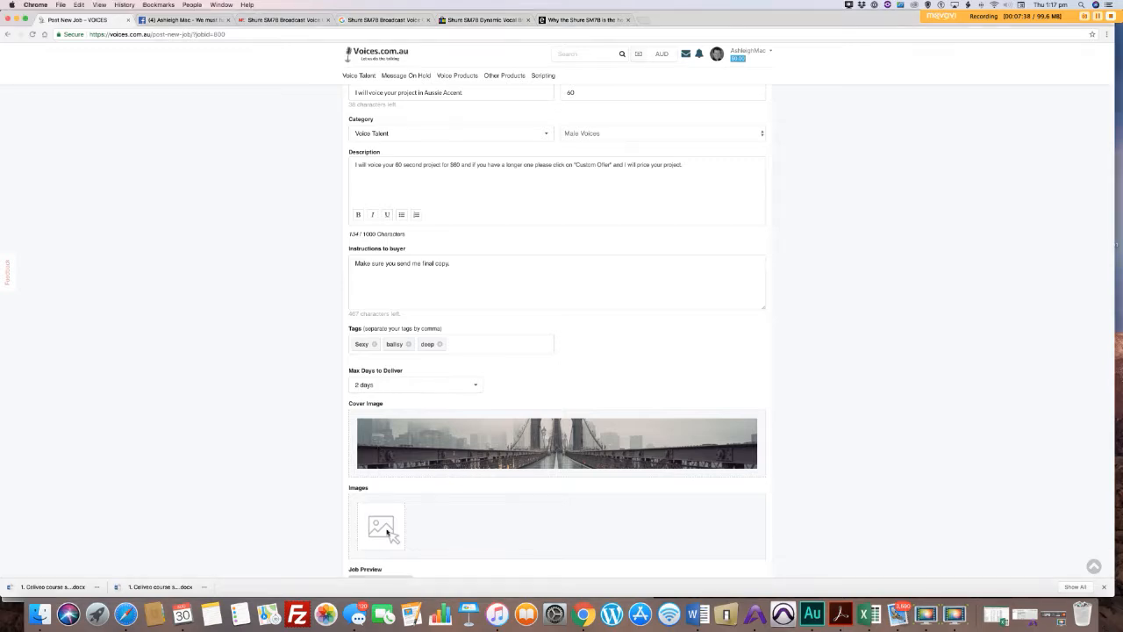
click(389, 531)
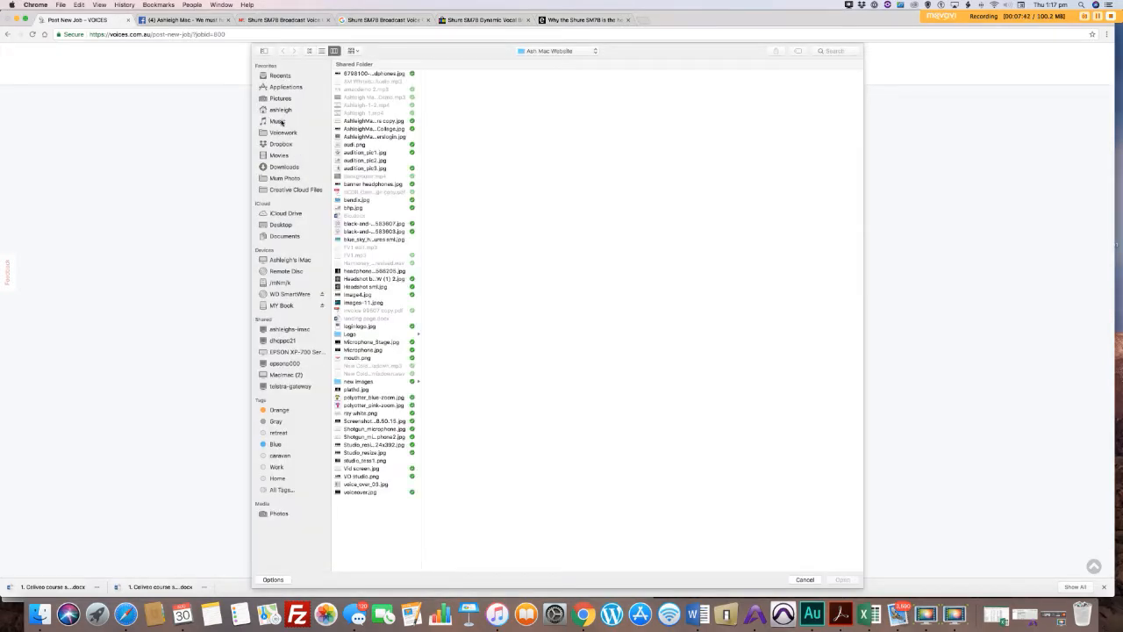
click(279, 133)
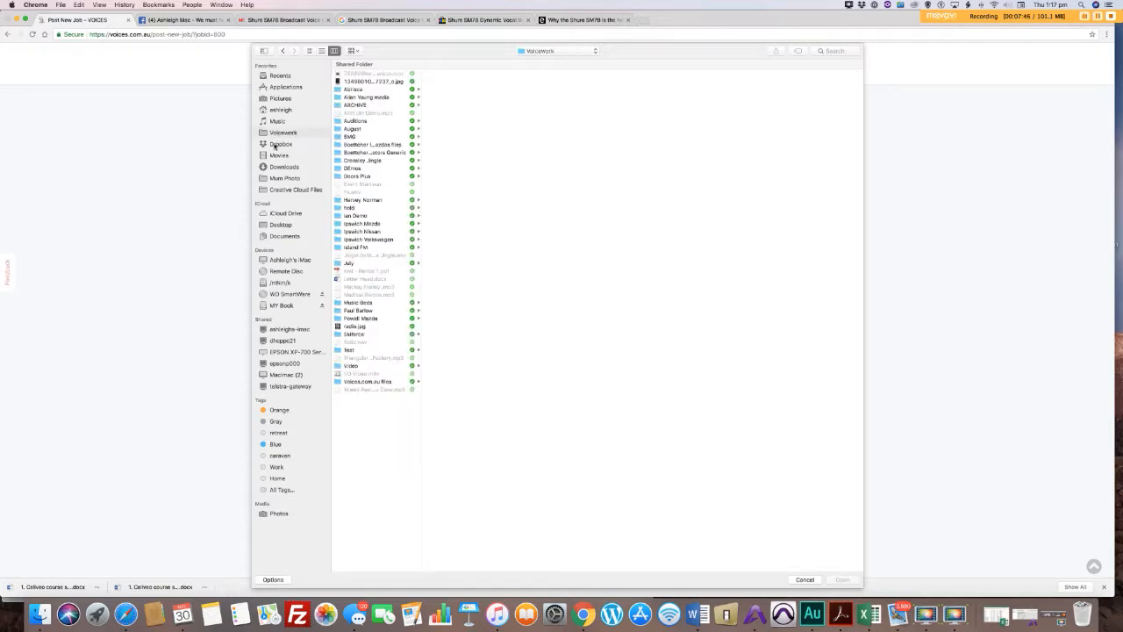
click(280, 144)
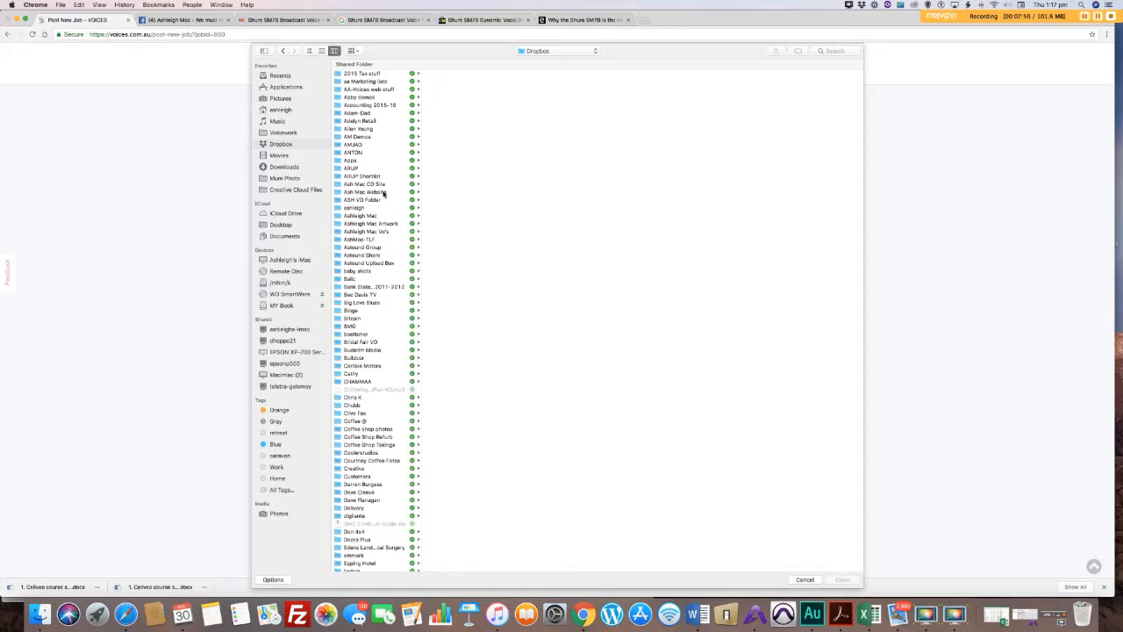
click(385, 193)
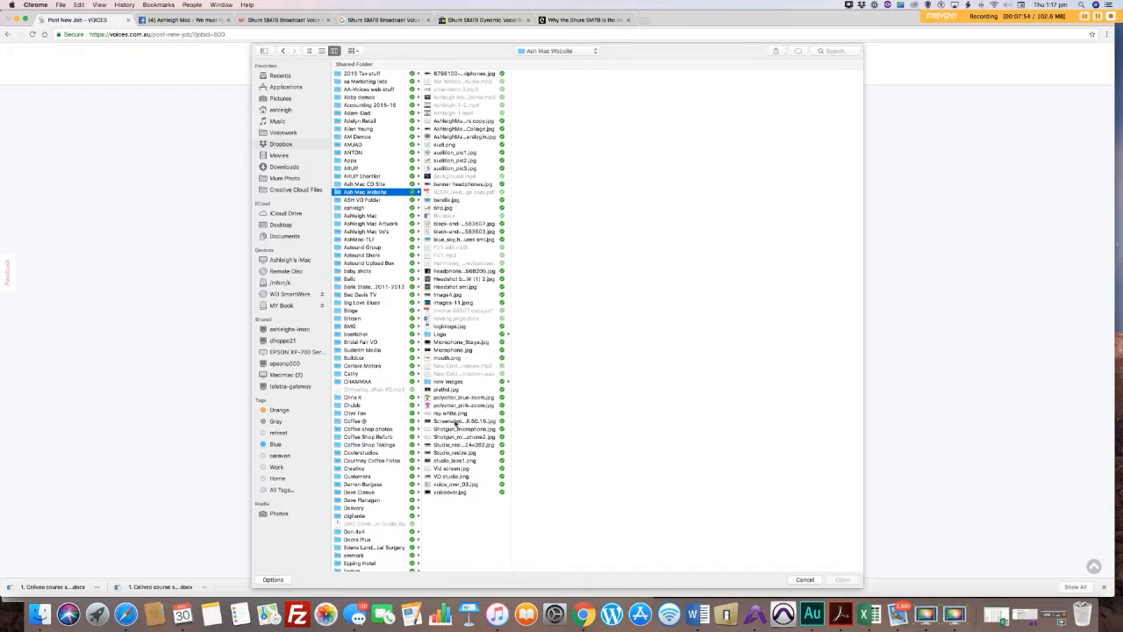
click(451, 452)
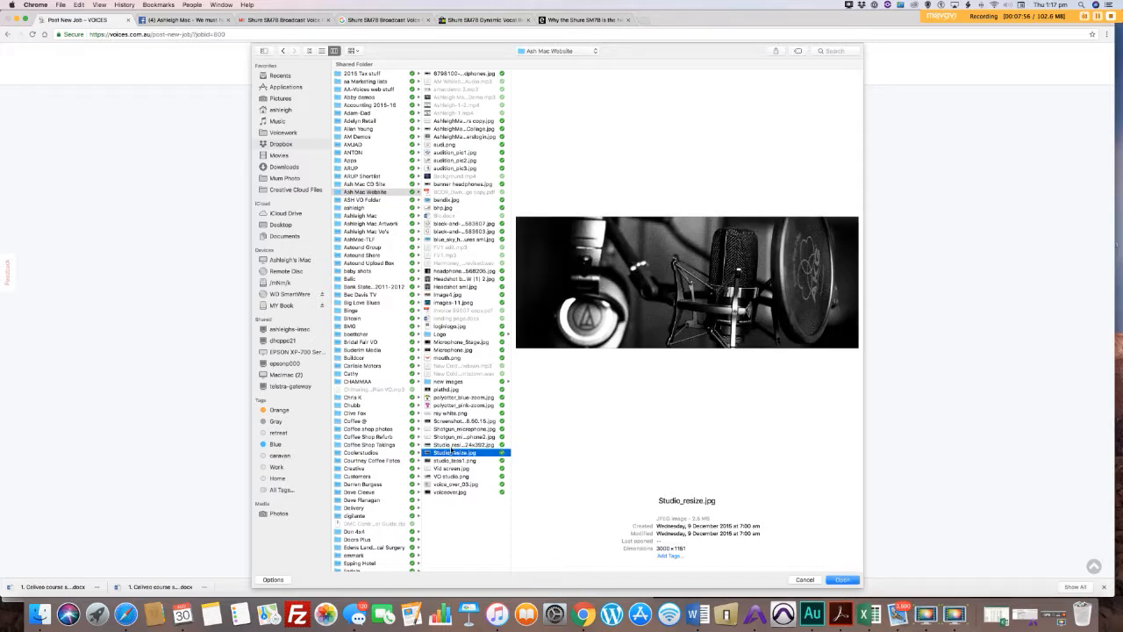
click(450, 445)
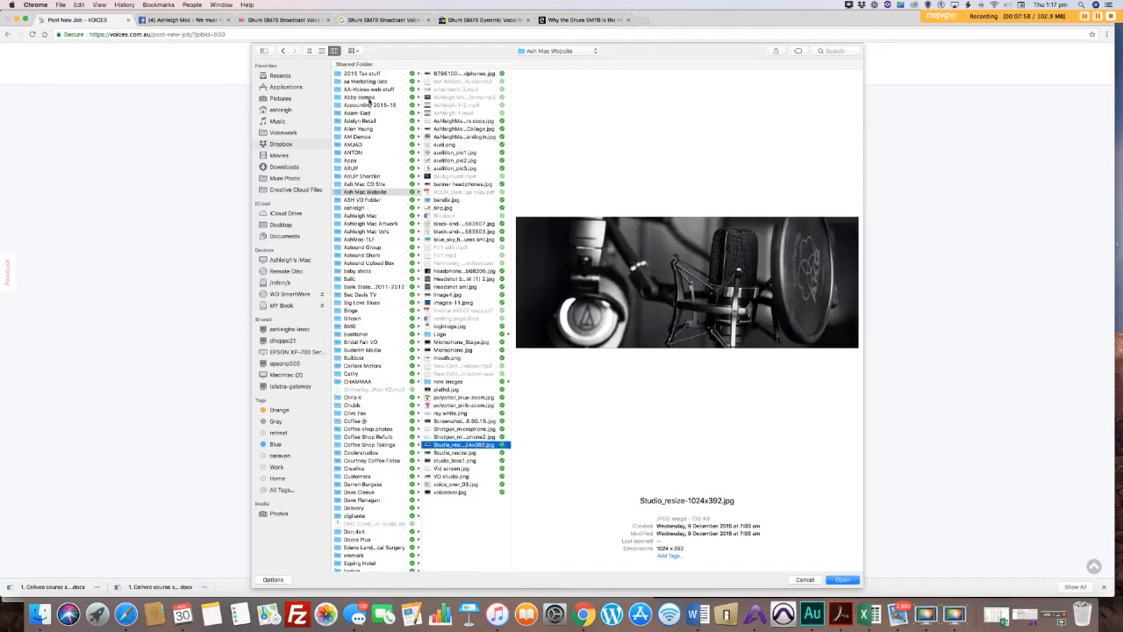
click(359, 91)
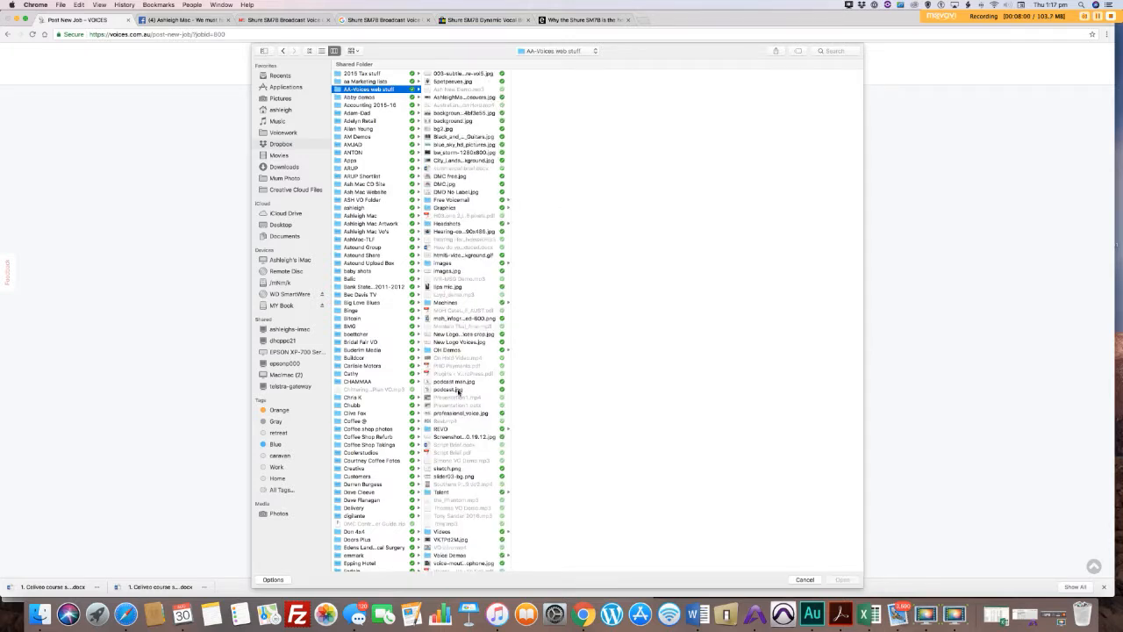
click(447, 223)
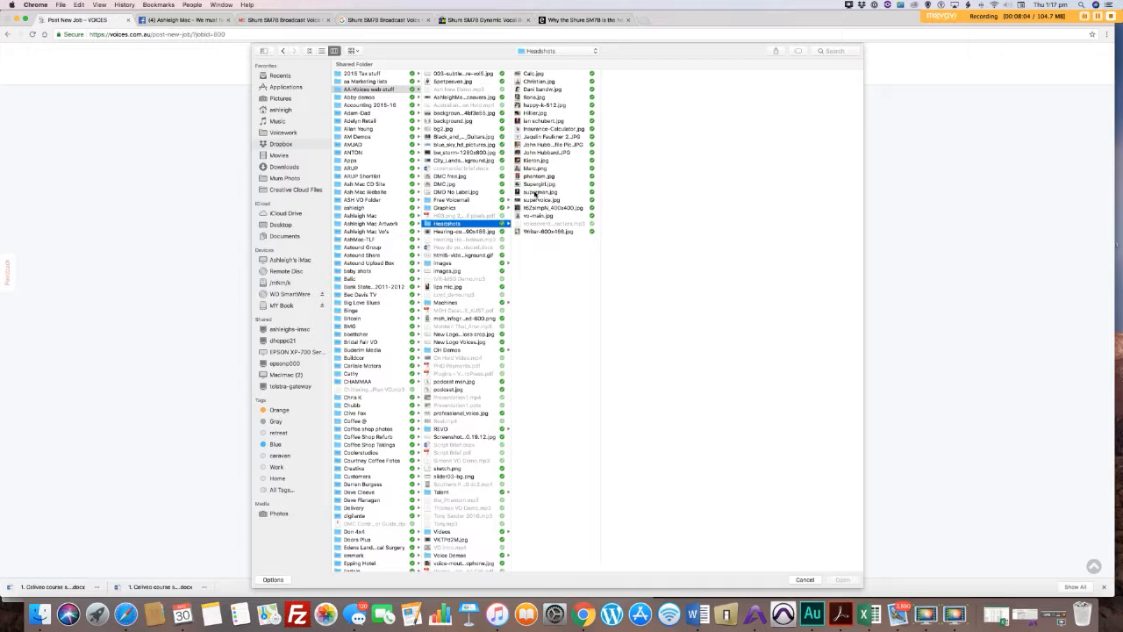
click(535, 193)
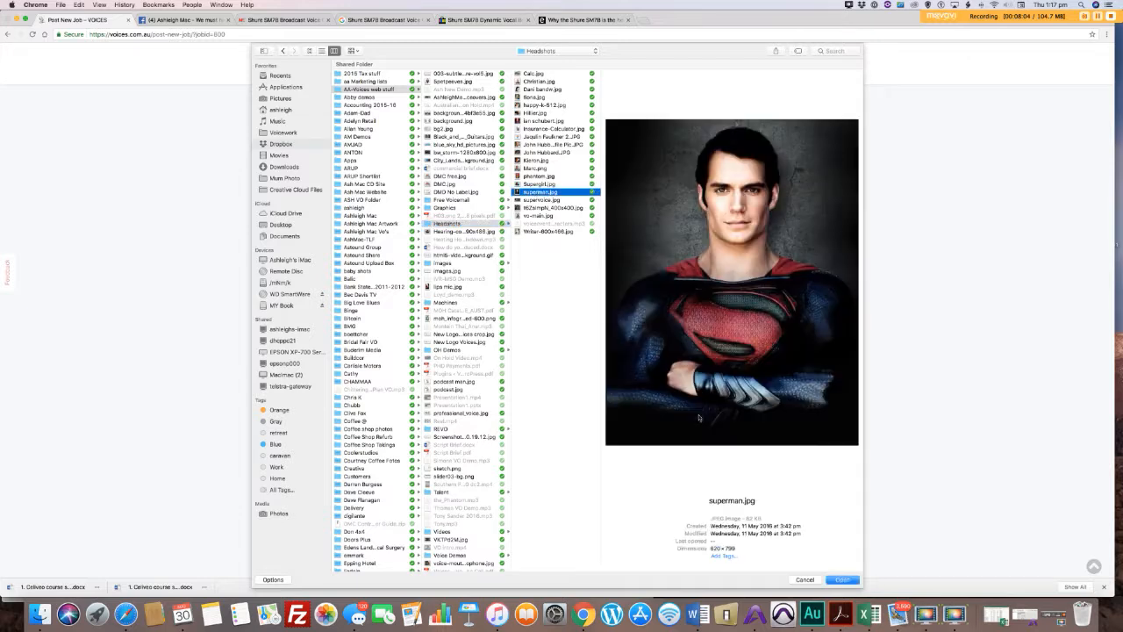
click(840, 579)
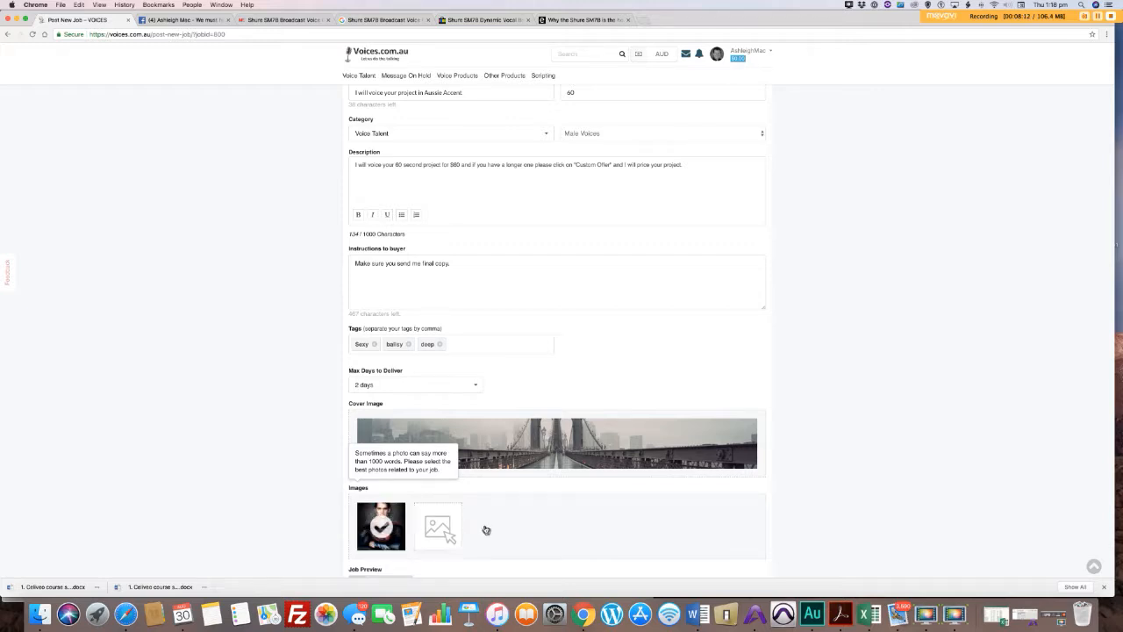
Step: Upload the corporate demo MP3 from Voicework's "DEmos" folder as the job's first audio sample
scroll(500, 536, down, 4)
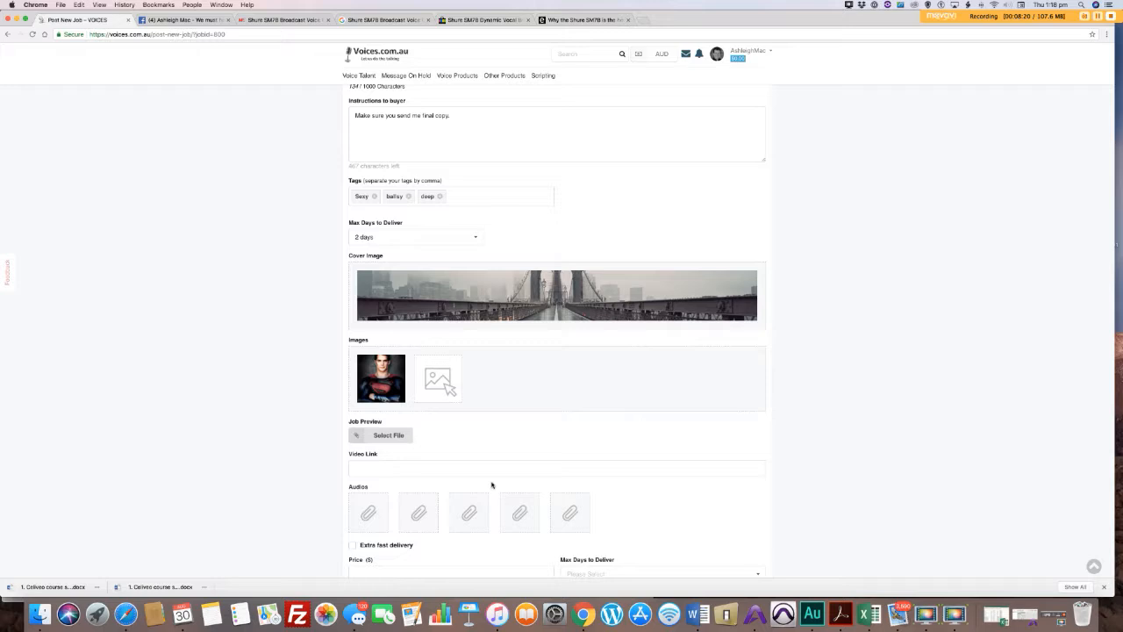
click(370, 513)
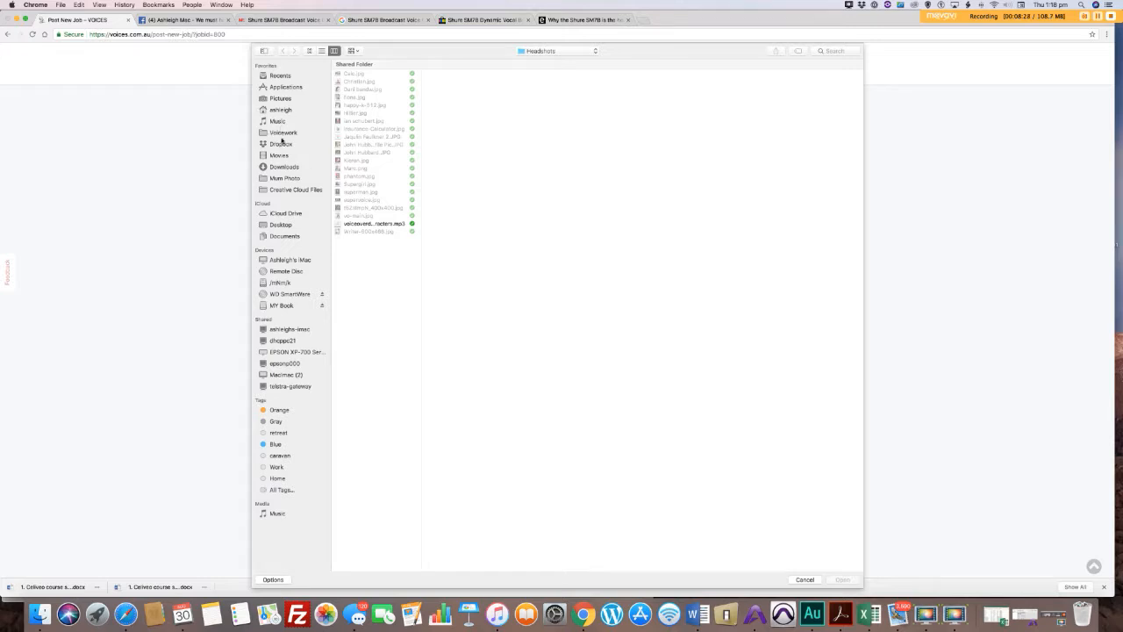
click(279, 133)
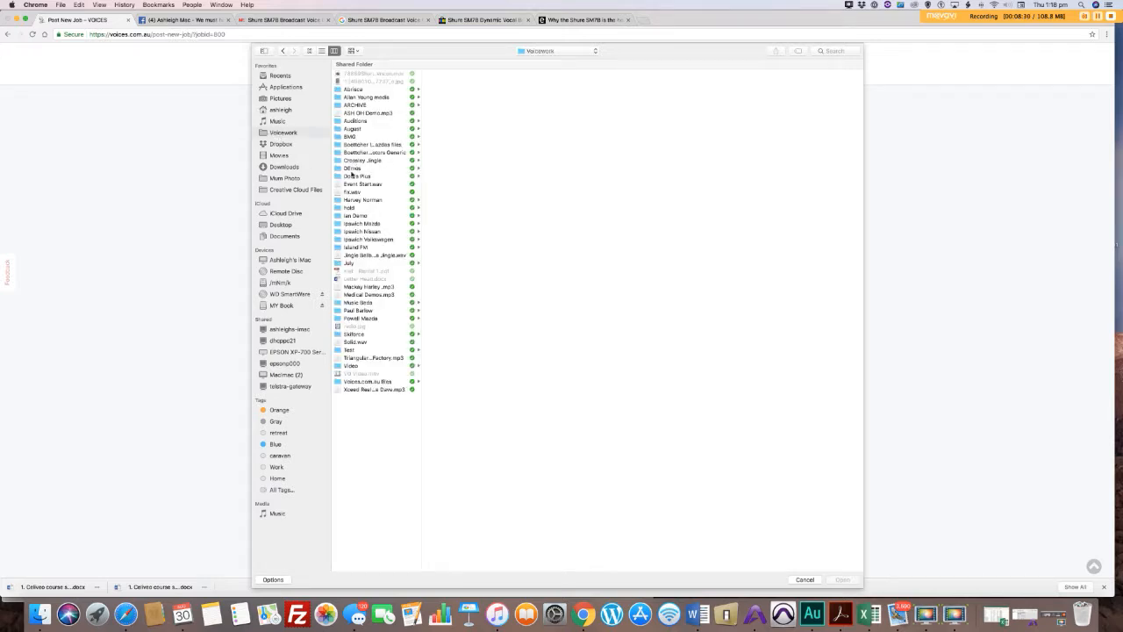
click(352, 168)
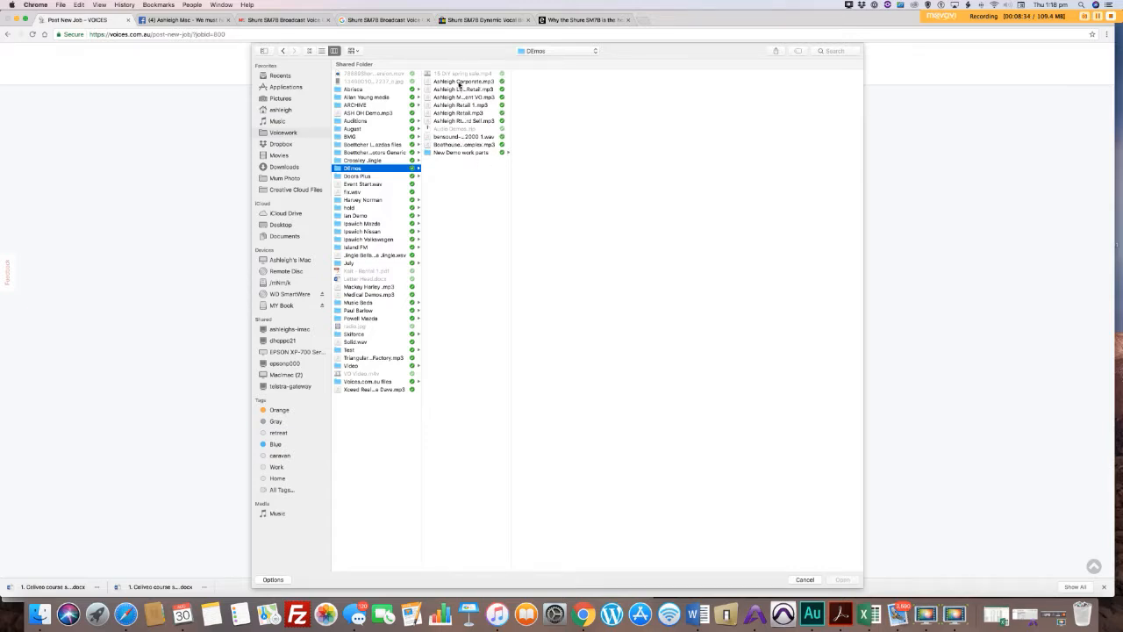
click(459, 82)
key(Return)
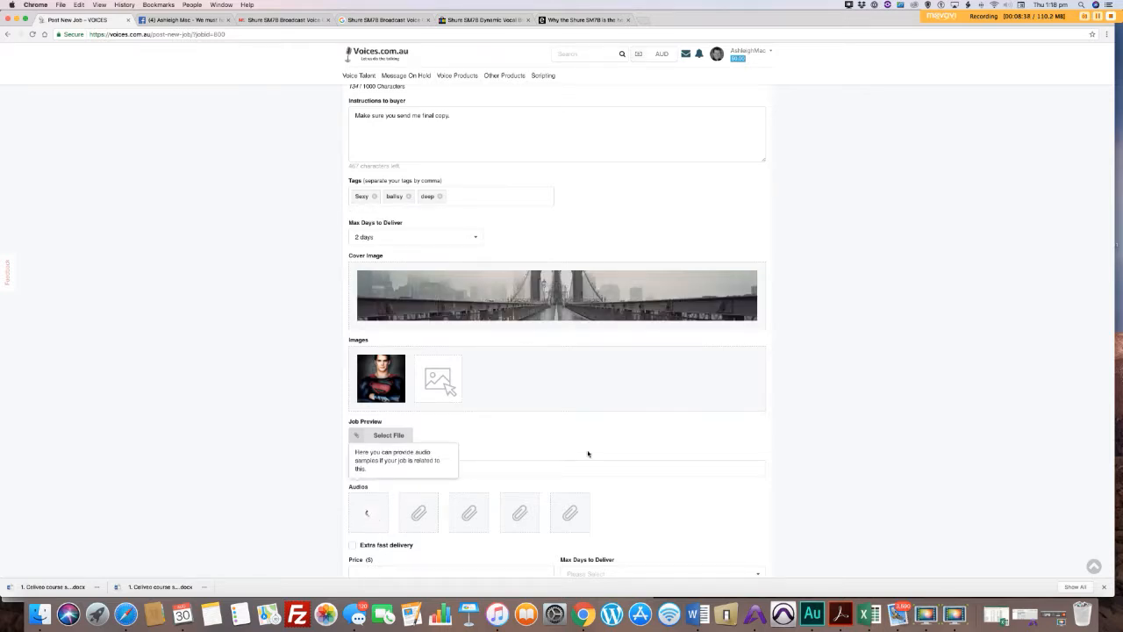
Step: Enable extra fast delivery at a price of $25 with a maximum of 1 day to deliver
scroll(588, 454, down, 4)
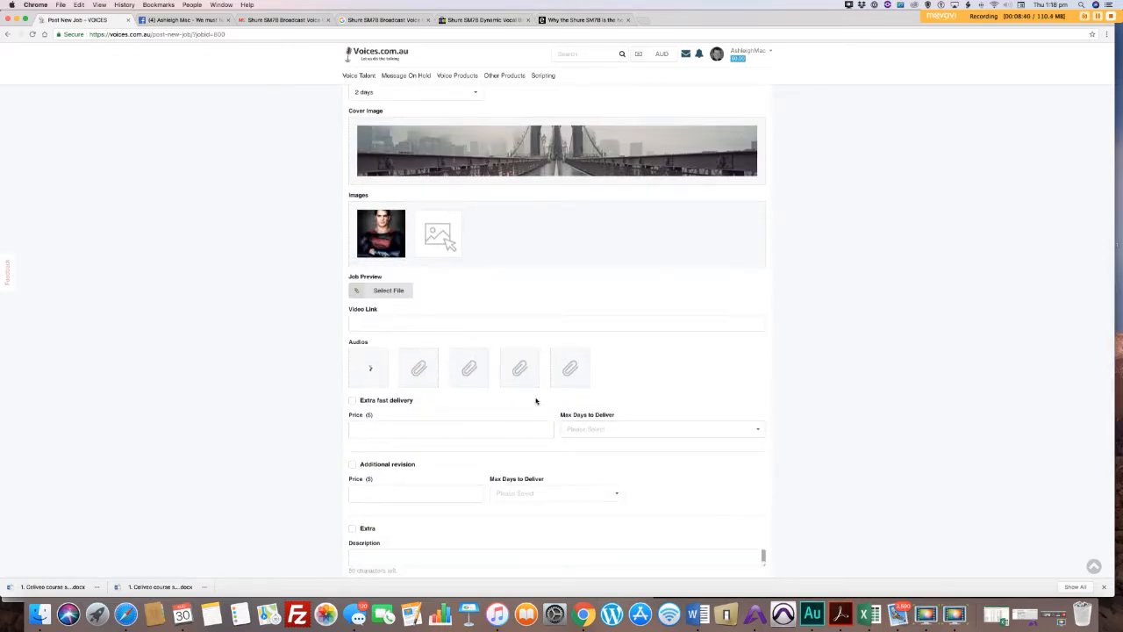
click(353, 401)
click(417, 426)
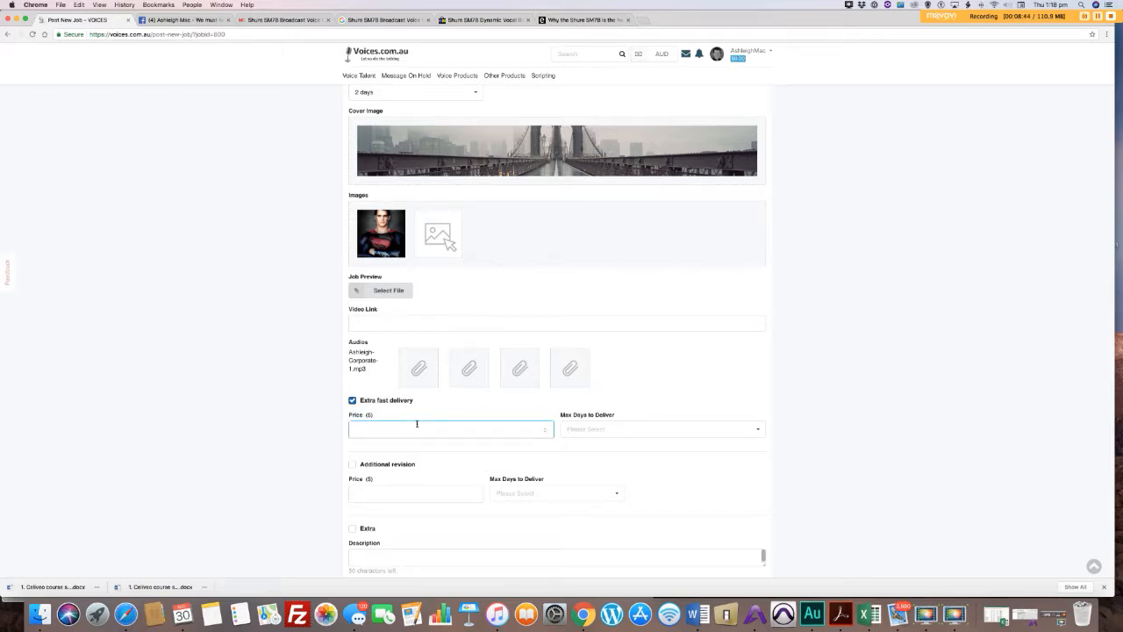
text(25)
click(616, 431)
click(595, 446)
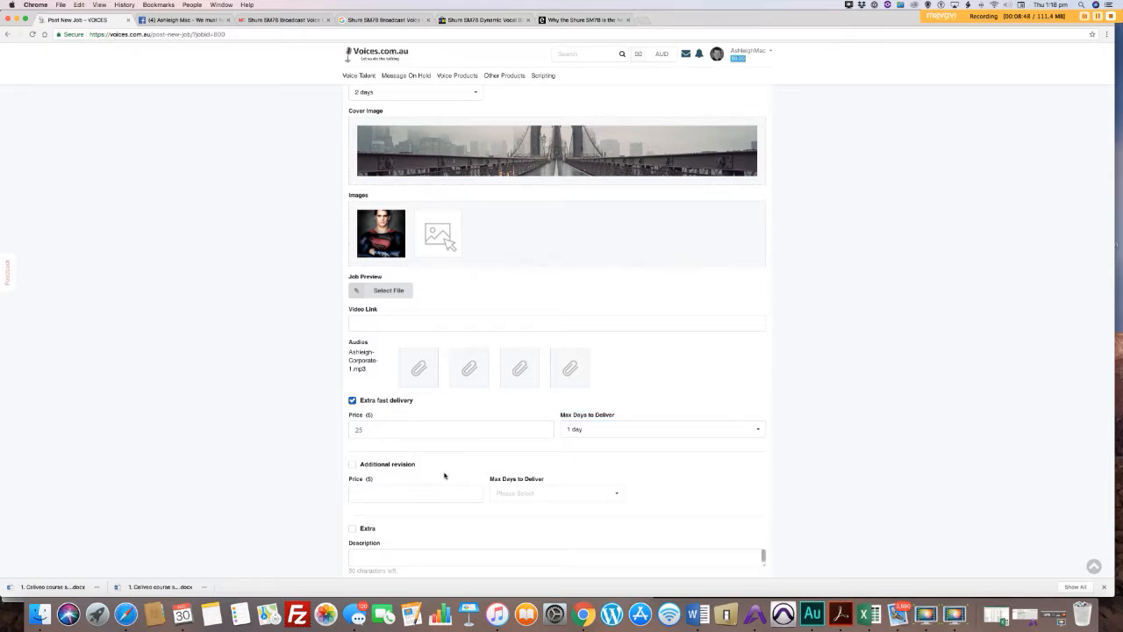
Step: Enable an additional revision for $25 with a maximum of 1 day to deliver, and submit the job
scroll(444, 471, down, 2)
click(352, 392)
click(441, 415)
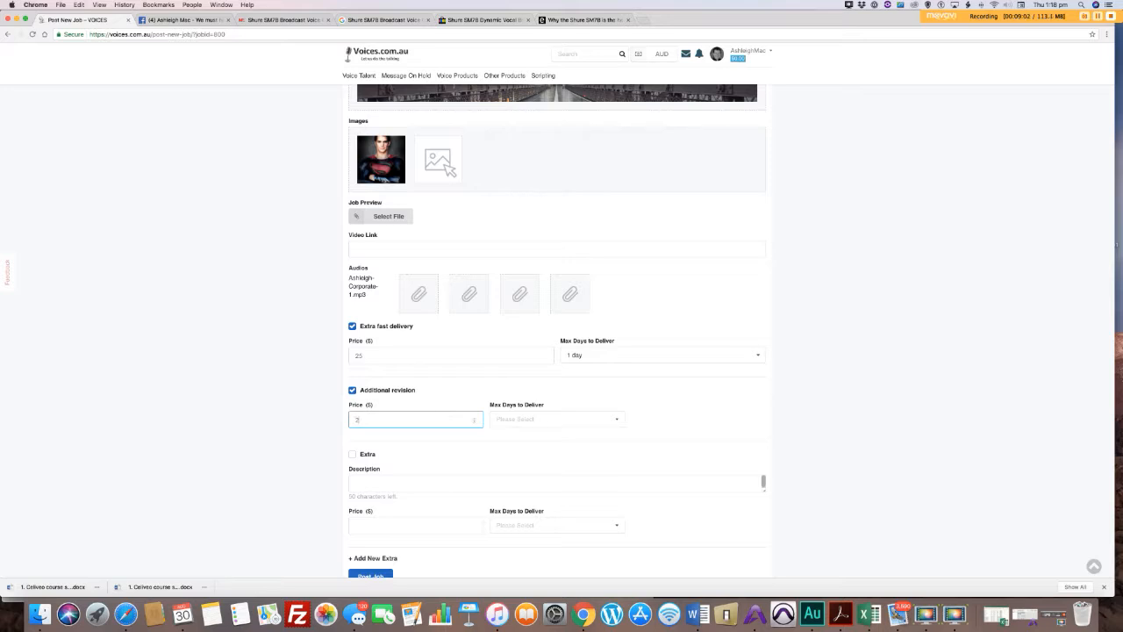
click(561, 420)
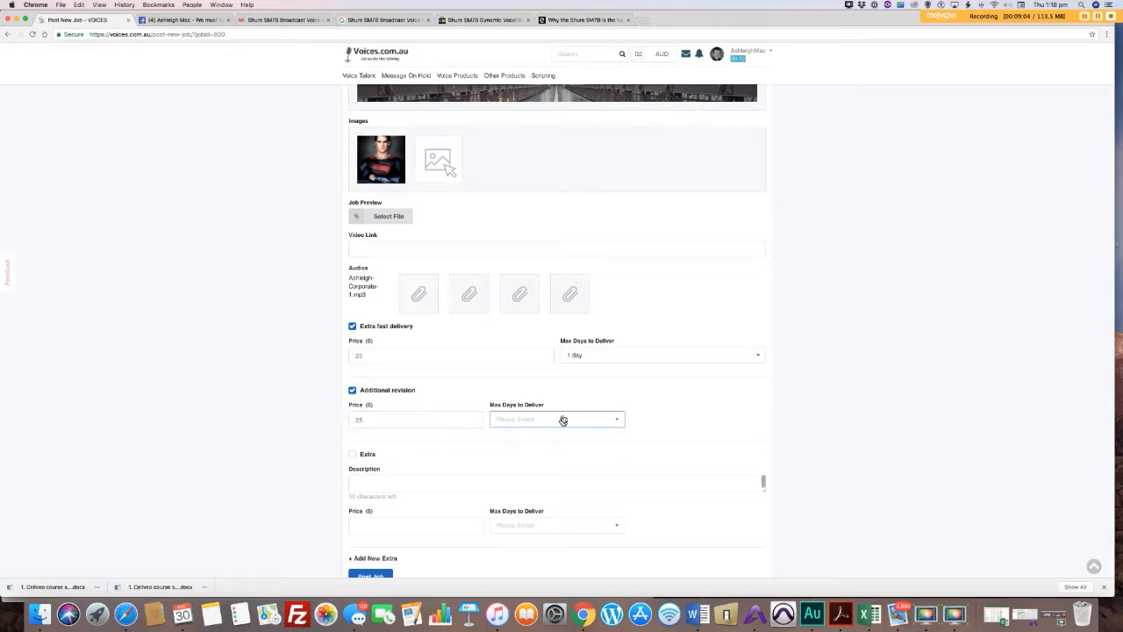
click(540, 436)
scroll(456, 460, down, 3)
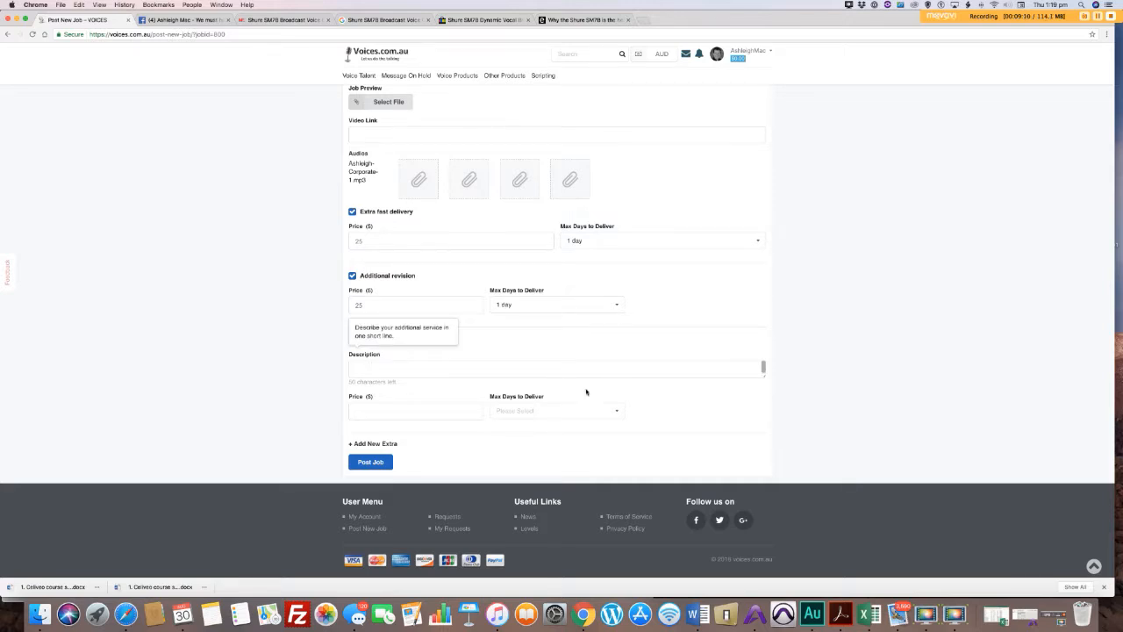
click(371, 462)
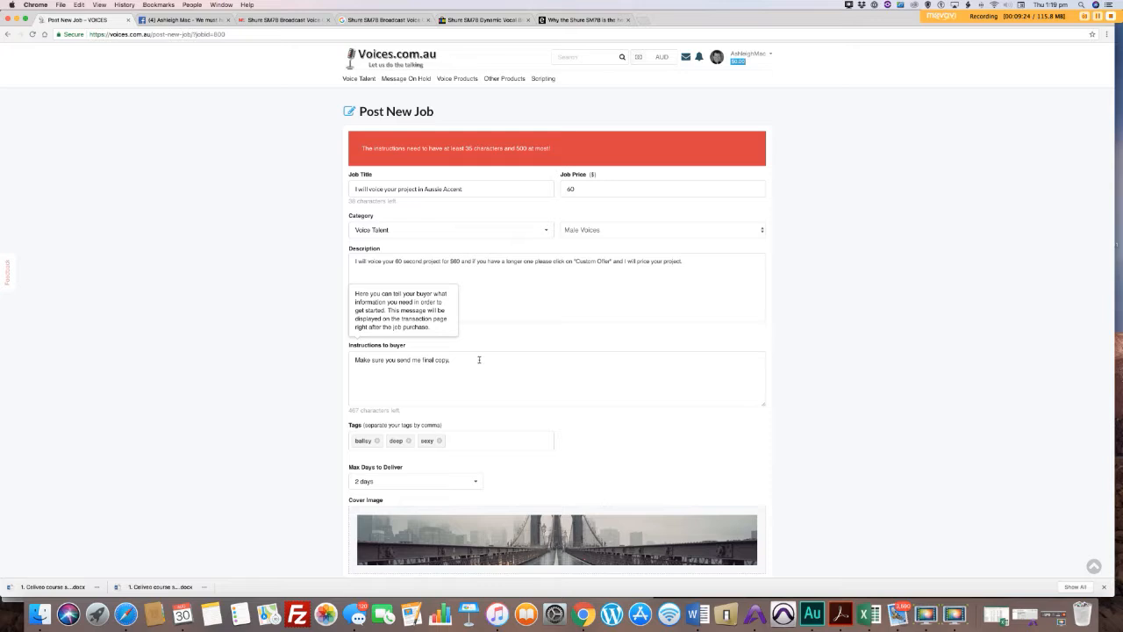
Step: Extend the buyer instructions to say that changes to the copy after work has commenced will incur charges, and post the job again
click(478, 360)
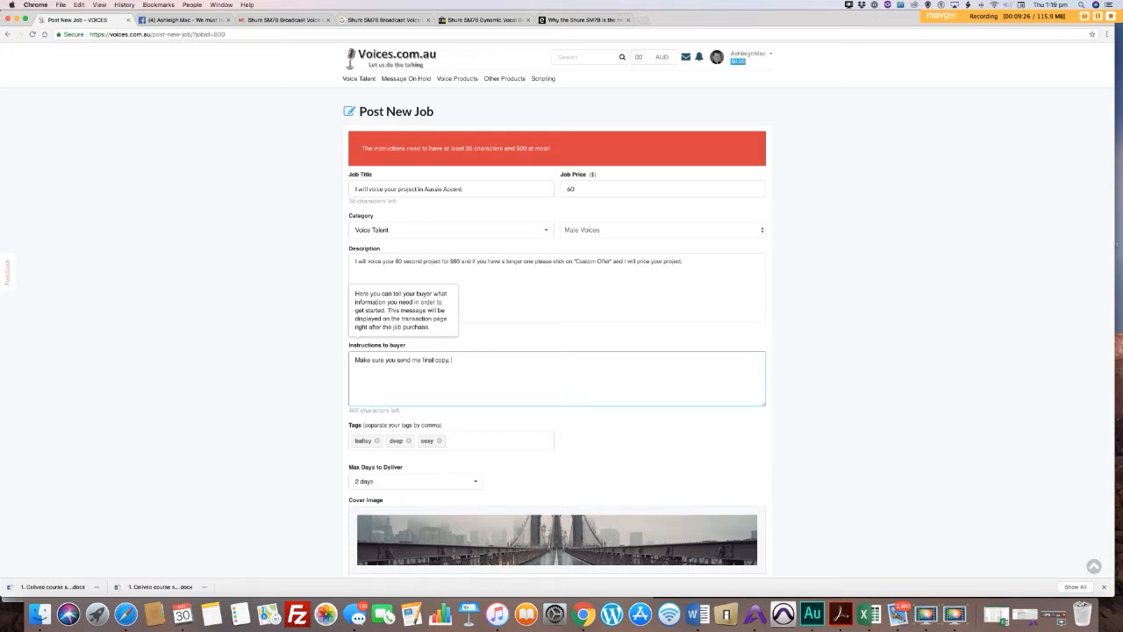
text(and  changes to the copy after I have commenced w)
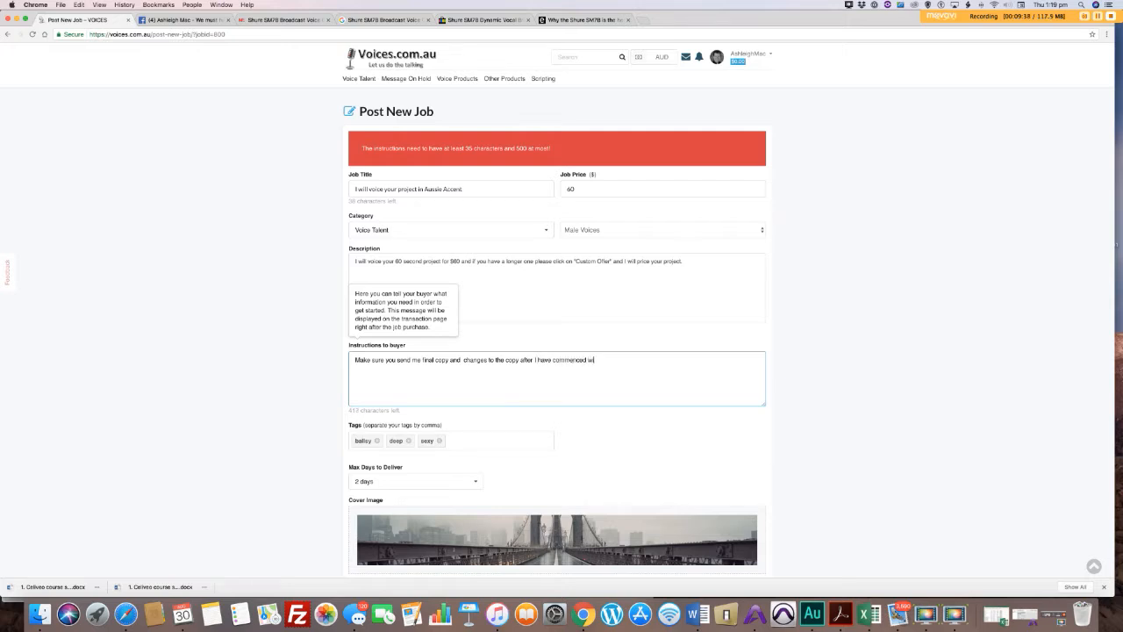
text(ill incur charges.)
scroll(484, 472, down, 5)
scroll(483, 472, down, 8)
click(373, 470)
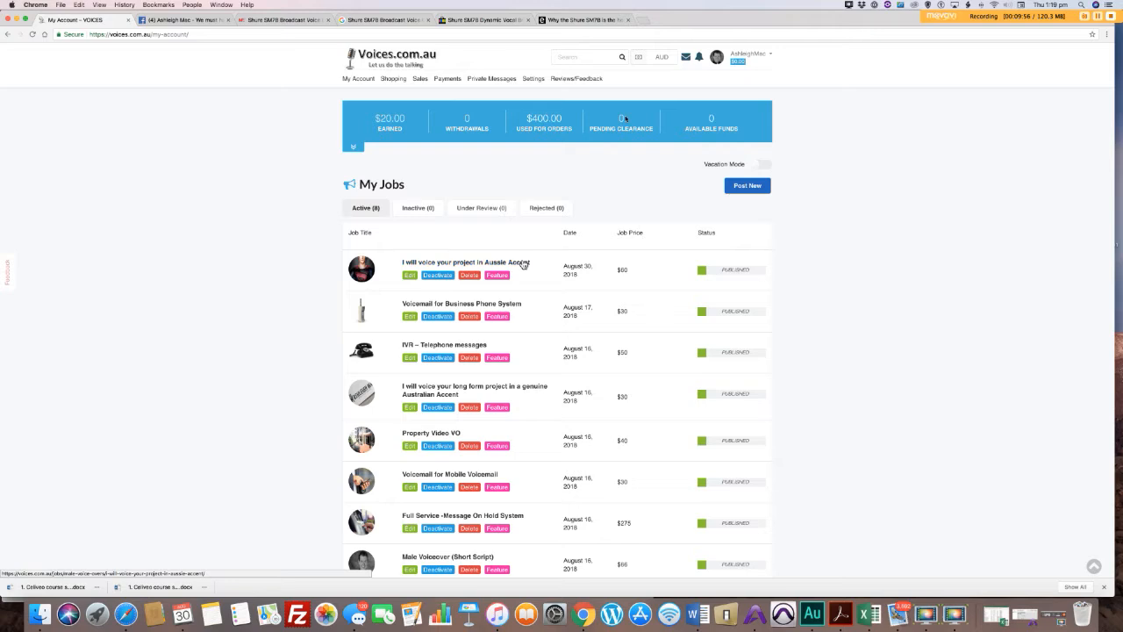
Step: Open the account's public profile to view its published jobs
click(742, 54)
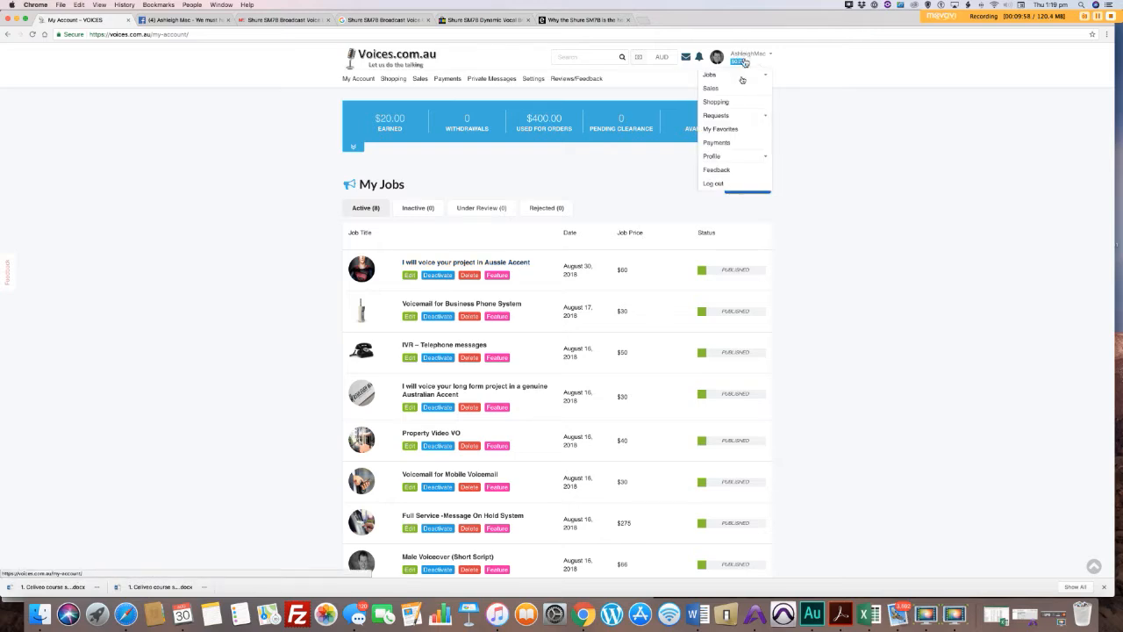
click(719, 156)
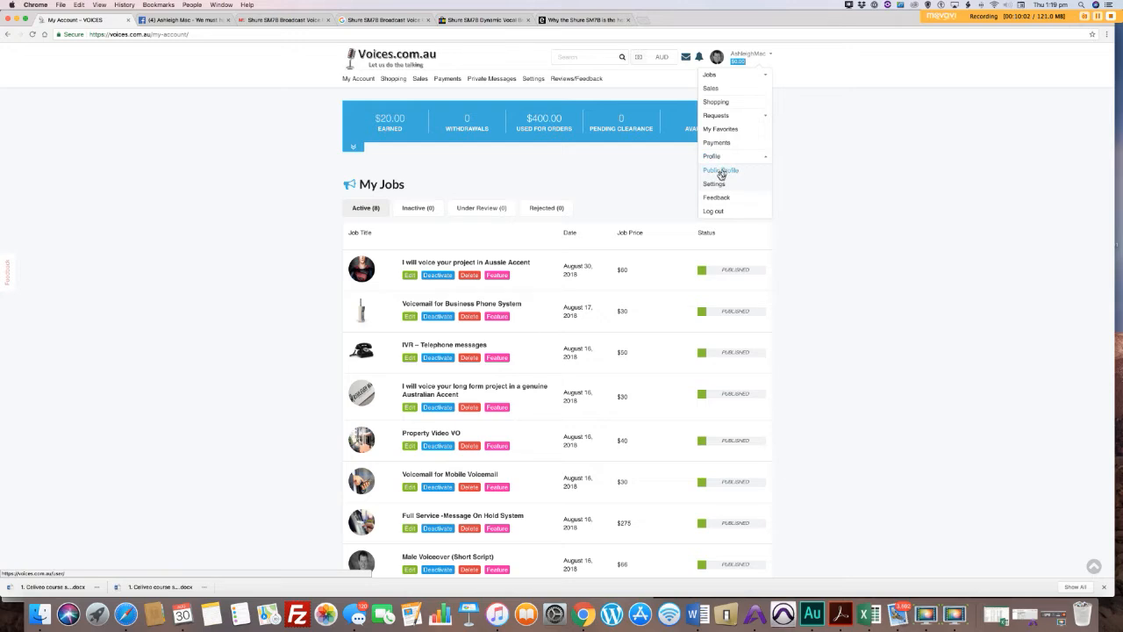
click(720, 171)
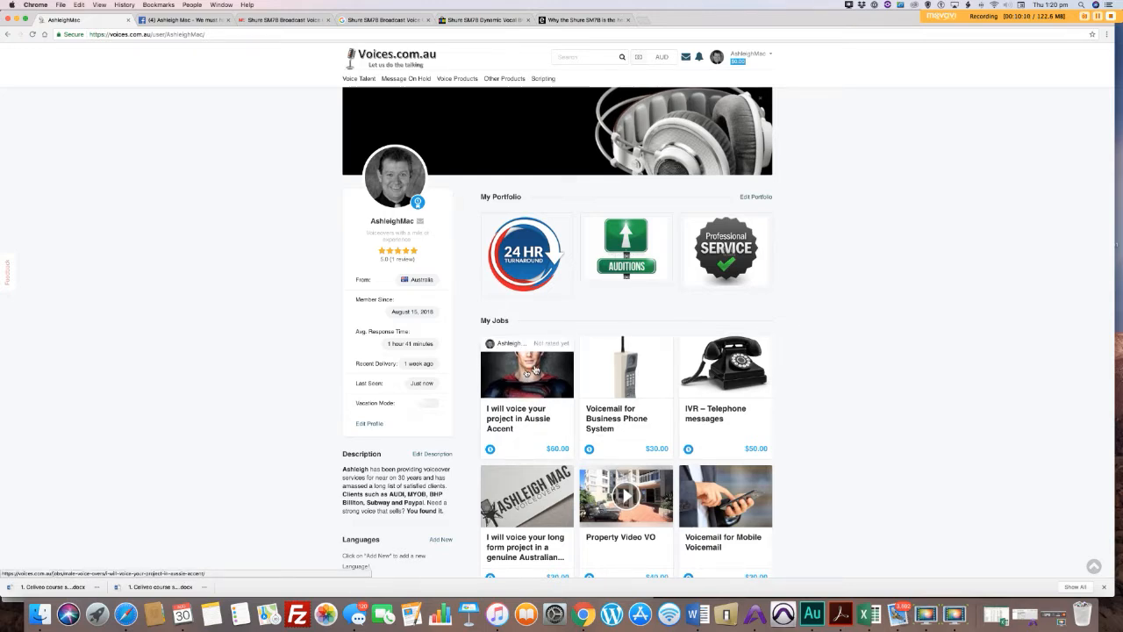
Step: Open the "I will voice your project in Aussie Accent" job listing, then play and pause its audio sample
click(526, 372)
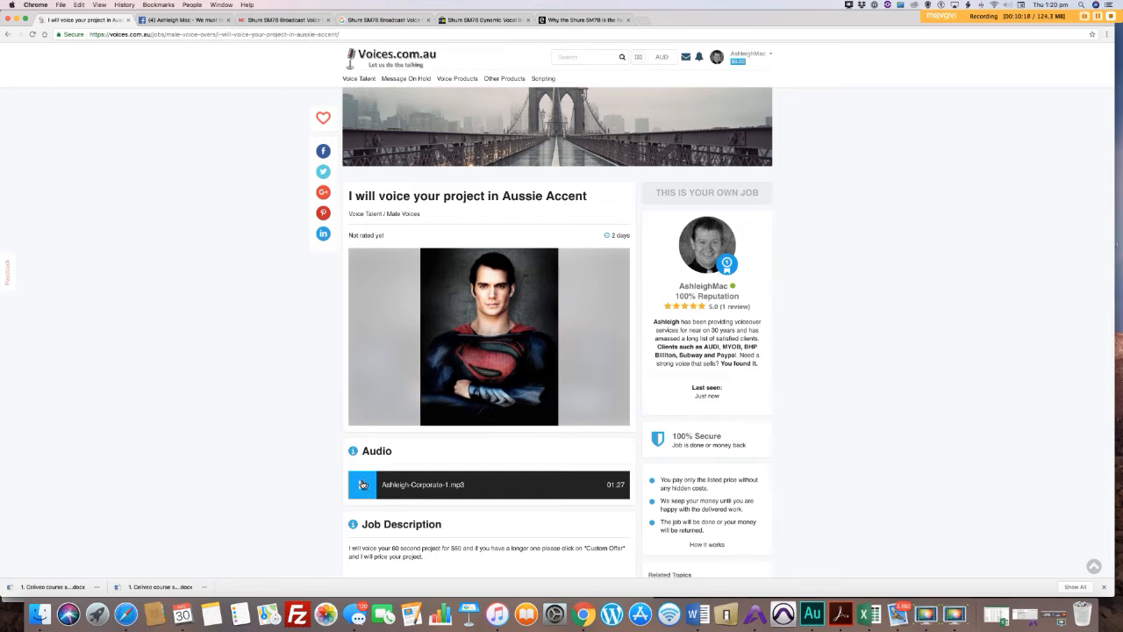
click(363, 485)
click(363, 484)
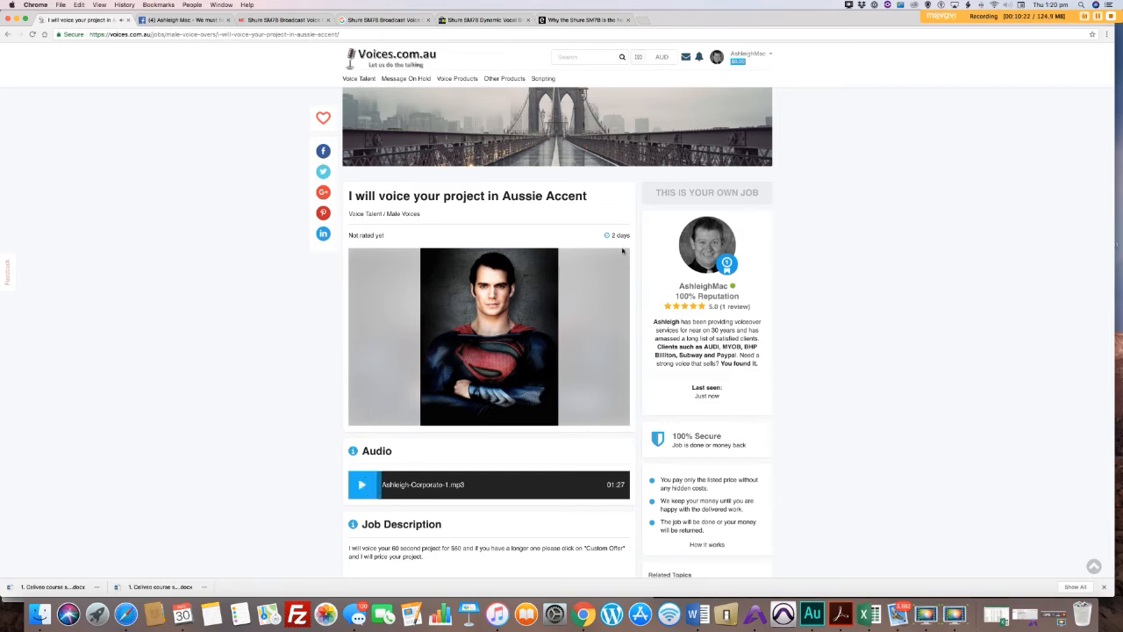